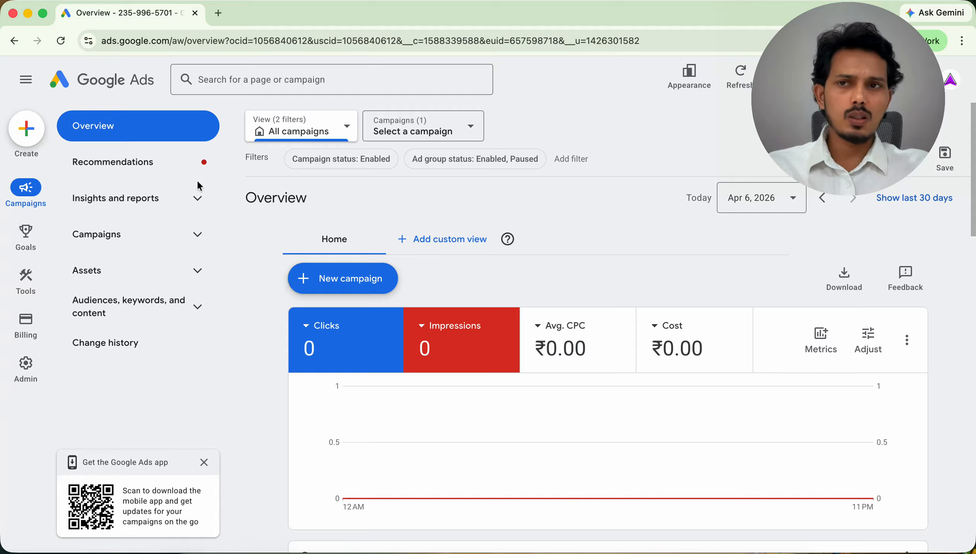
Switch to the website window and examine the Packer Mover landing page with its Instant Moving Quote form.
{"action": "left_click", "coordinate": [26, 17]}
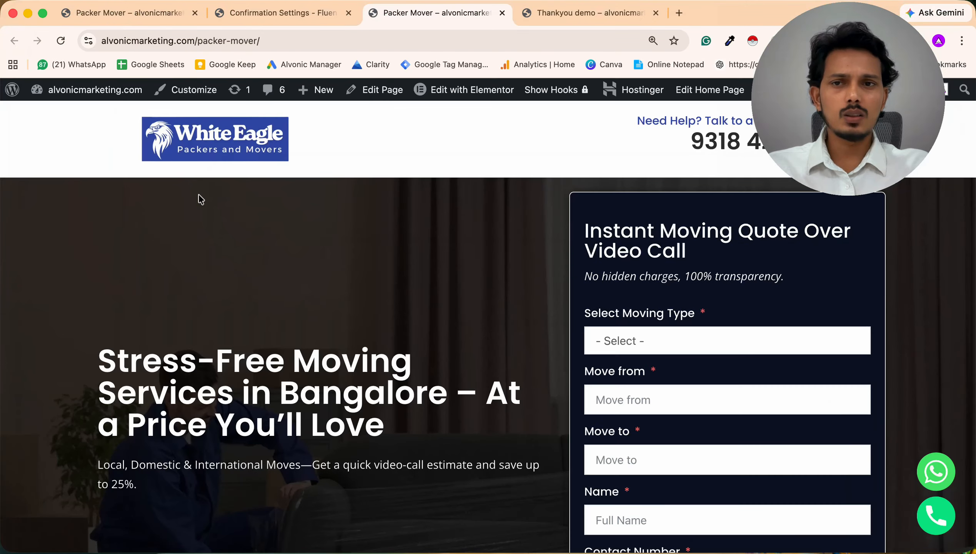
{"action": "scroll", "coordinate": [315, 280], "scroll_direction": "down", "scroll_amount": 5}
{"action": "scroll", "coordinate": [316, 282], "scroll_direction": "up", "scroll_amount": 5}
{"action": "scroll", "coordinate": [317, 284], "scroll_direction": "down", "scroll_amount": 1}
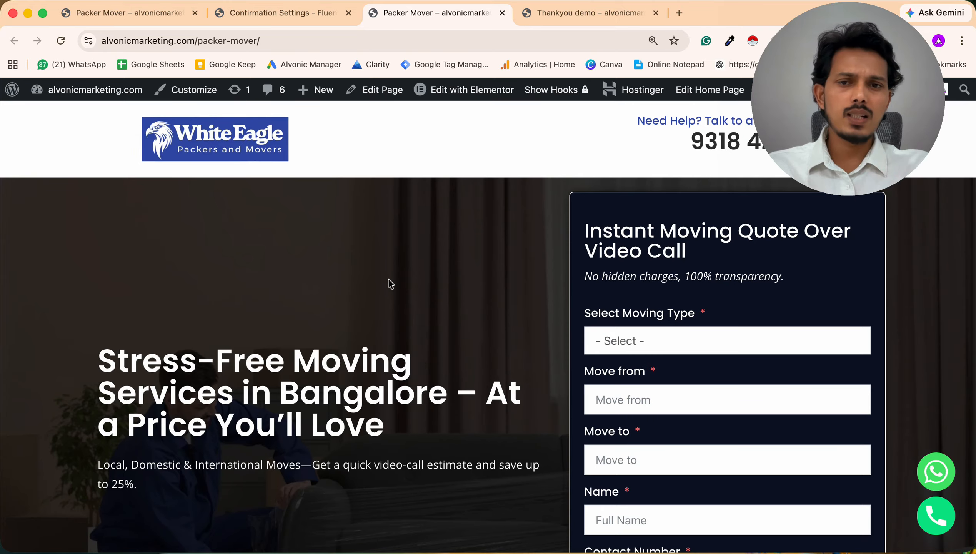
{"action": "scroll", "coordinate": [388, 278], "scroll_direction": "down", "scroll_amount": 5}
{"action": "scroll", "coordinate": [388, 278], "scroll_direction": "up", "scroll_amount": 5}
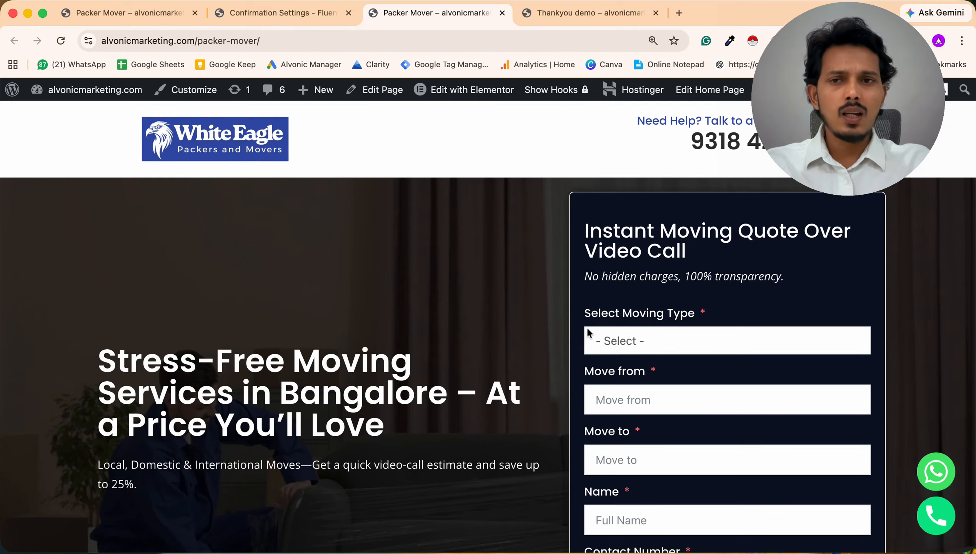
{"action": "scroll", "coordinate": [319, 295], "scroll_direction": "down", "scroll_amount": 5}
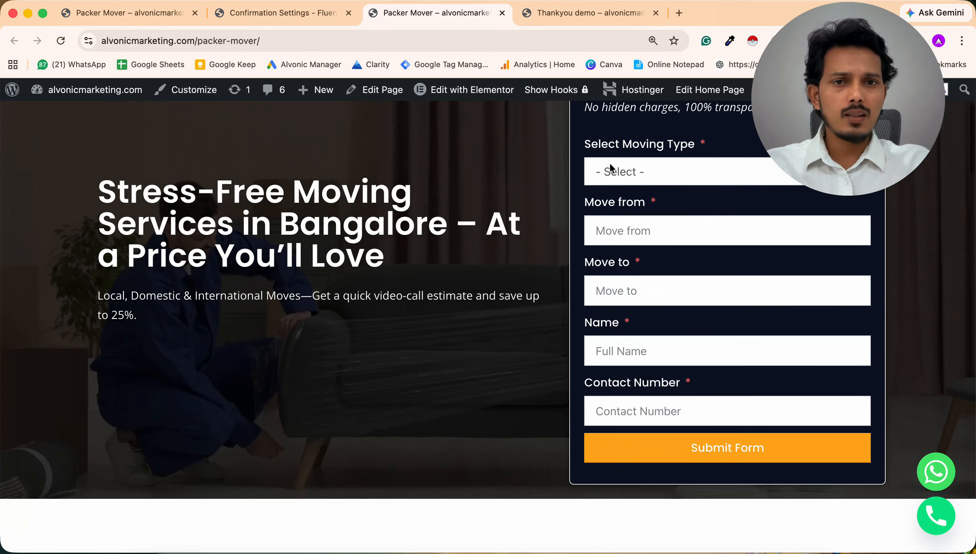
{"action": "scroll", "coordinate": [542, 201], "scroll_direction": "up", "scroll_amount": 5}
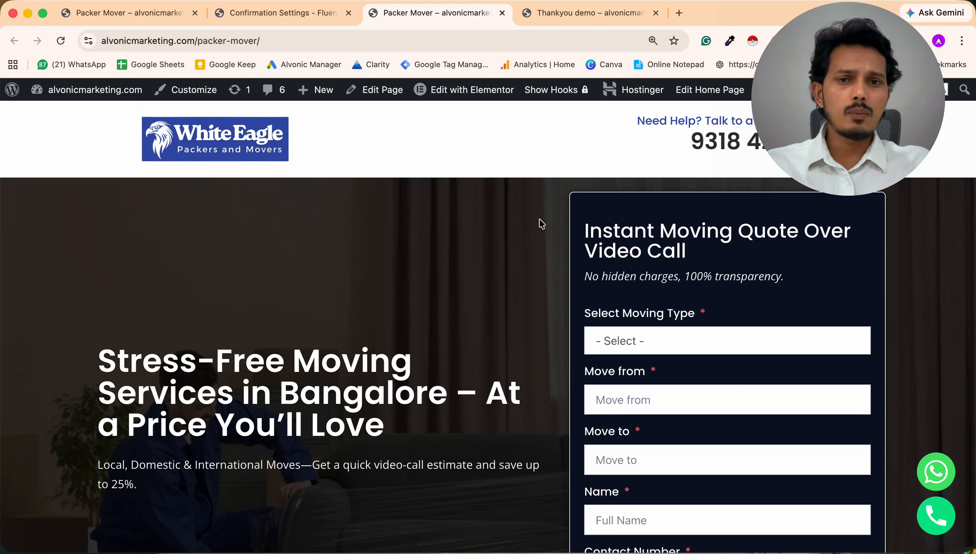
{"action": "scroll", "coordinate": [478, 341], "scroll_direction": "down", "scroll_amount": 6}
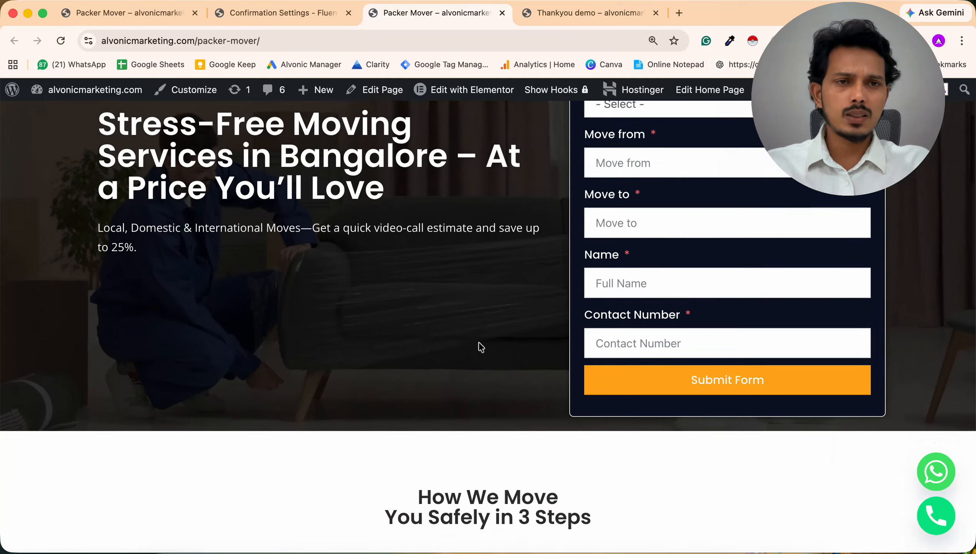
{"action": "scroll", "coordinate": [478, 342], "scroll_direction": "up", "scroll_amount": 6}
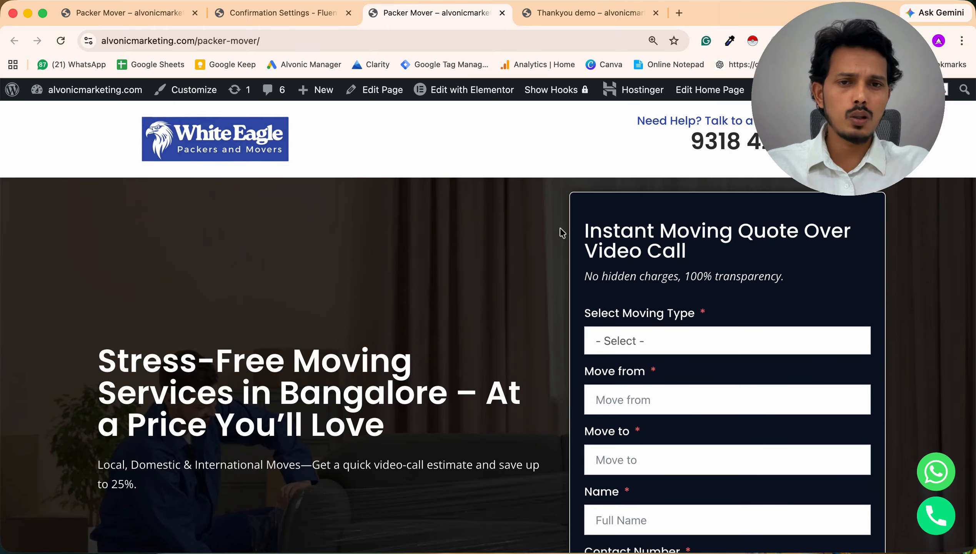
Examine the Thankyou demo page alongside the Packer Mover landing page's quote form.
{"action": "left_click", "coordinate": [556, 22]}
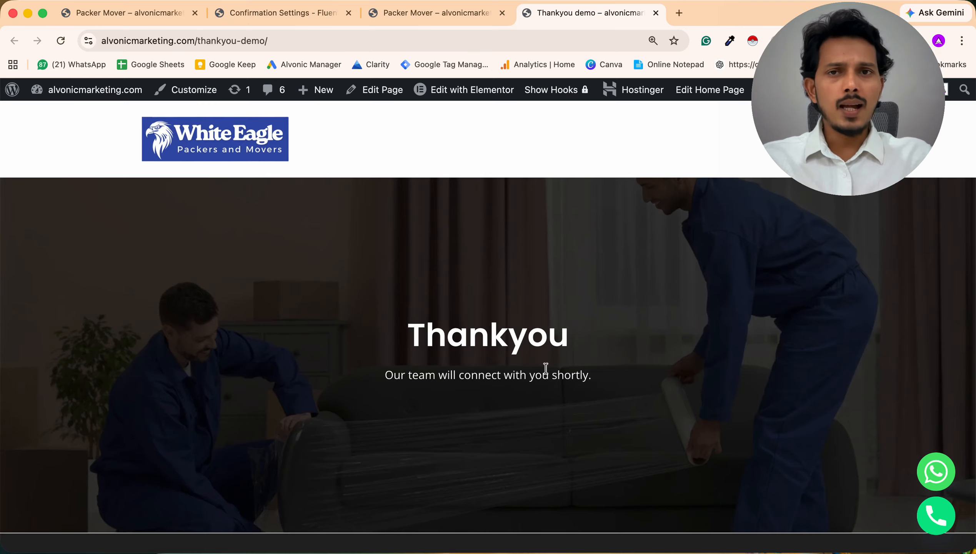
{"action": "left_click", "coordinate": [437, 16]}
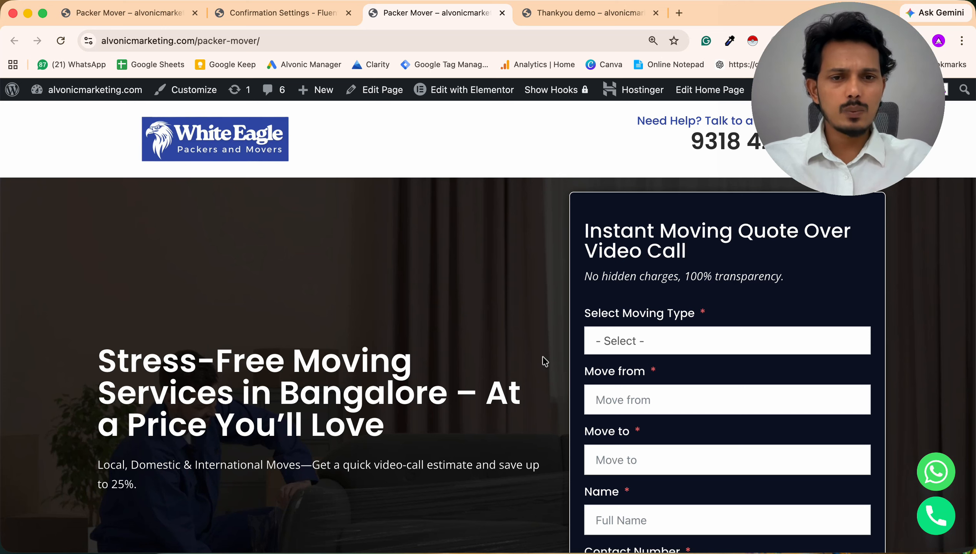
{"action": "scroll", "coordinate": [643, 376], "scroll_direction": "down", "scroll_amount": 5}
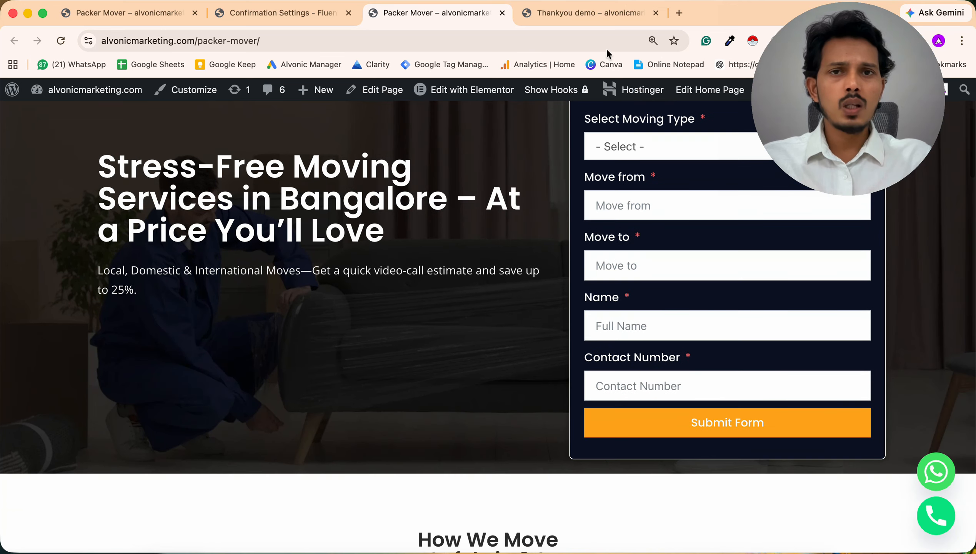
{"action": "left_click", "coordinate": [568, 14]}
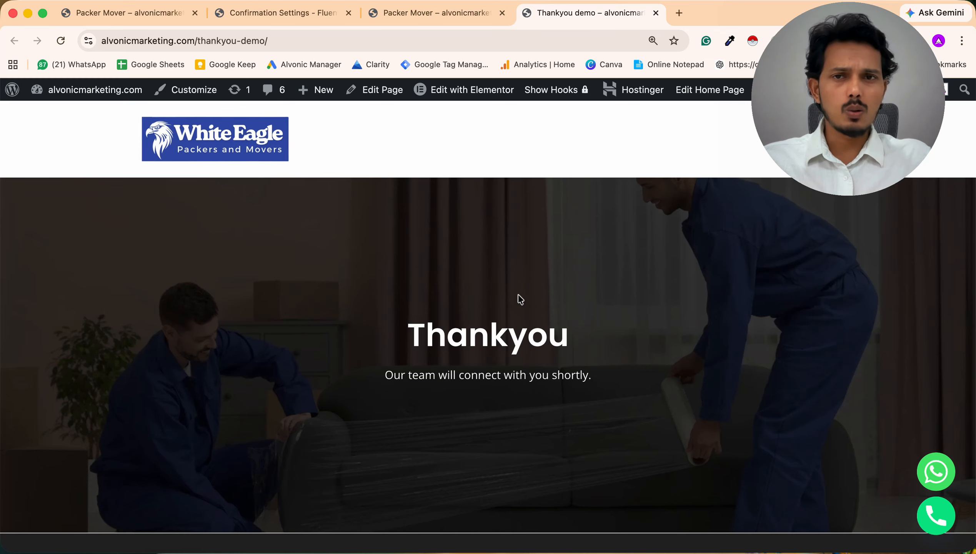
{"action": "left_click", "coordinate": [430, 11]}
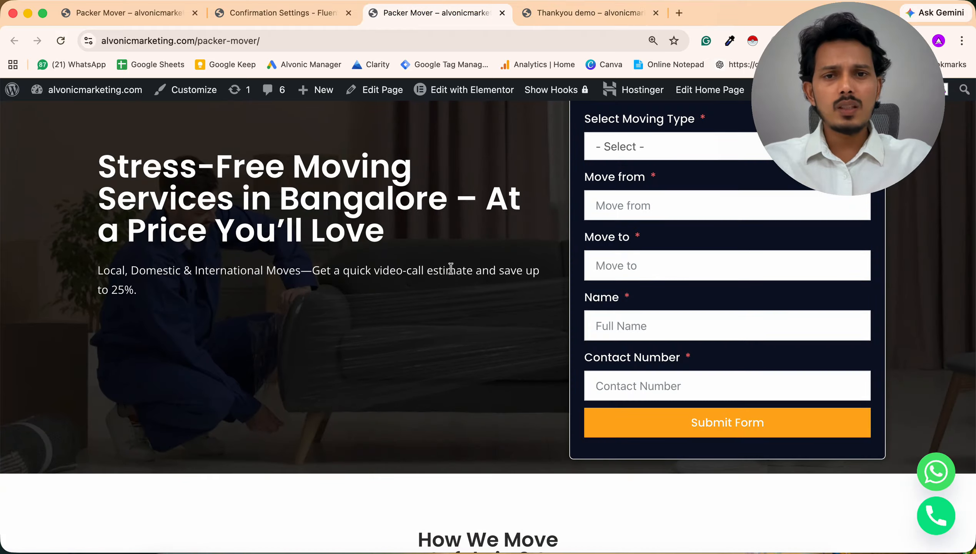
{"action": "scroll", "coordinate": [453, 339], "scroll_direction": "up", "scroll_amount": 5}
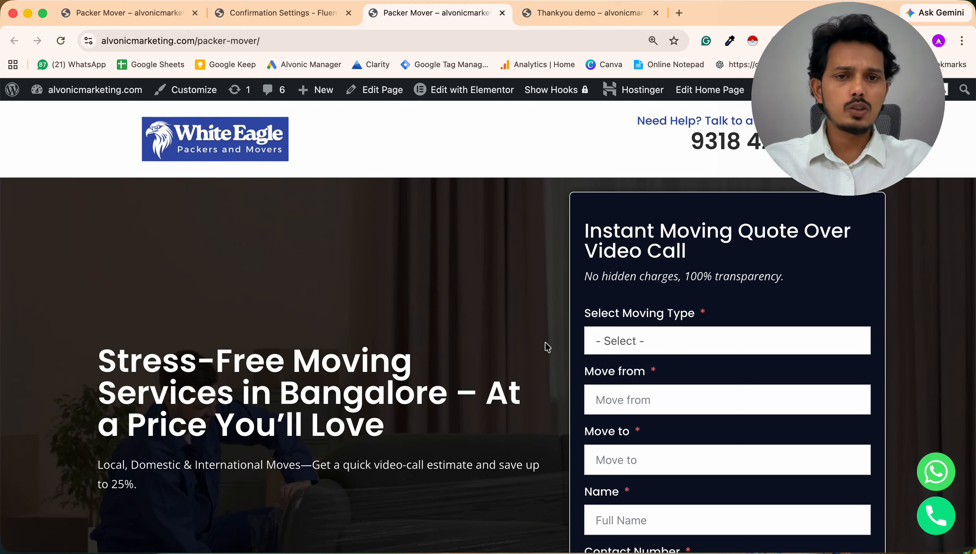
{"action": "left_click", "coordinate": [567, 13]}
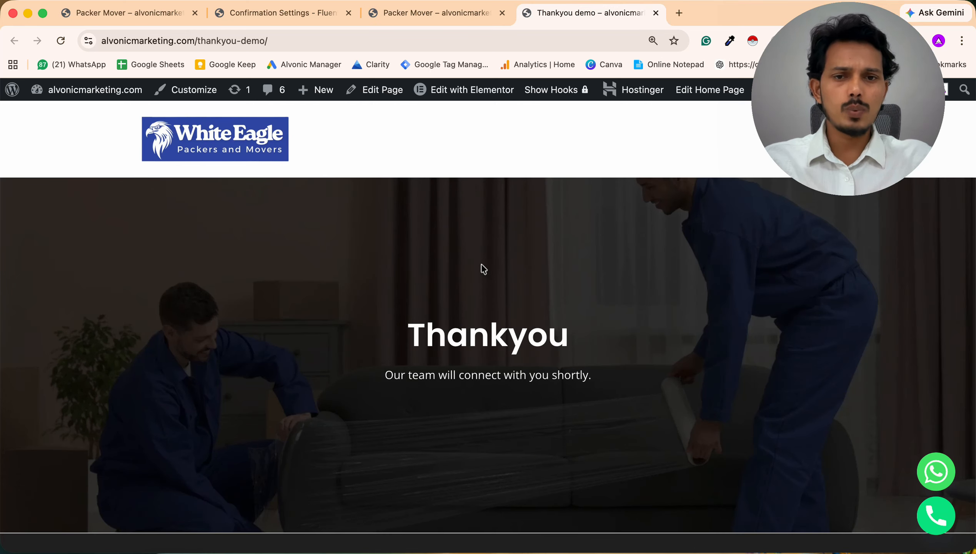
Review the Packer Mover form's confirmation settings in Fluent Forms, keeping Thankyou demo as the redirect page, and save them.
{"action": "left_click", "coordinate": [259, 16]}
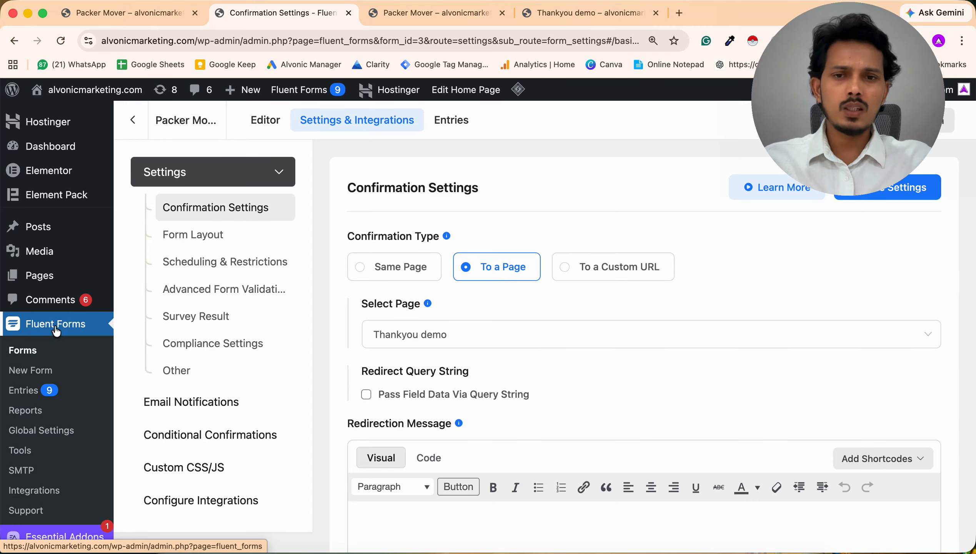
{"action": "left_click", "coordinate": [414, 17]}
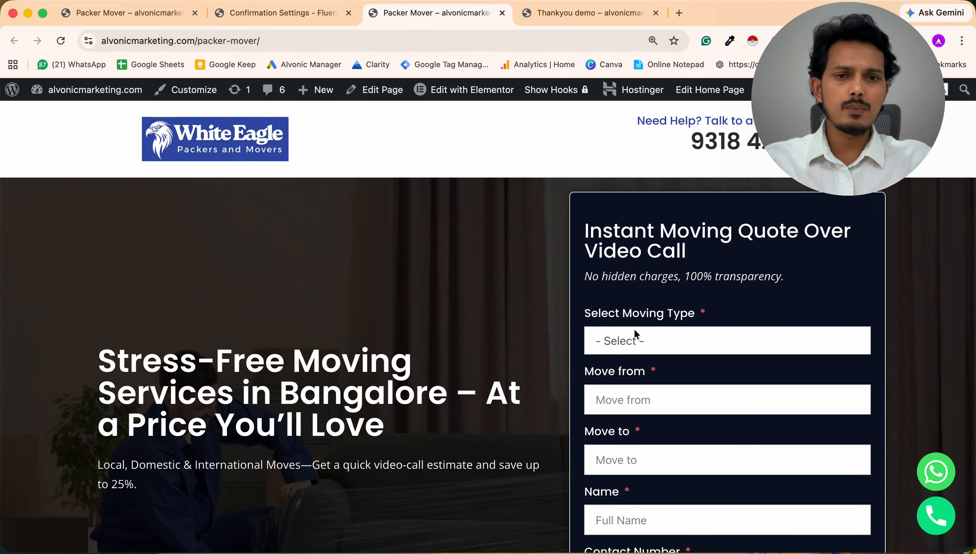
{"action": "left_click", "coordinate": [286, 14]}
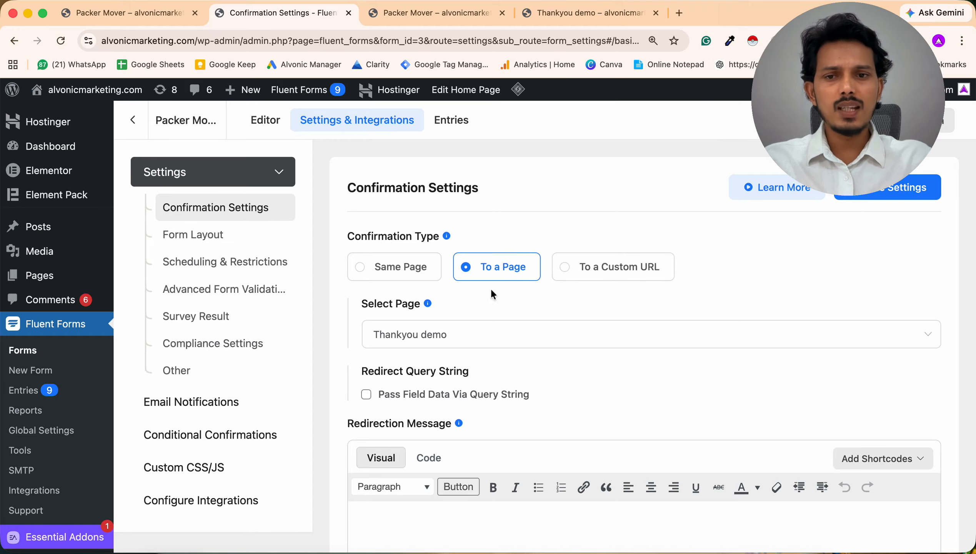
{"action": "left_click", "coordinate": [491, 333]}
{"action": "left_click", "coordinate": [590, 301]}
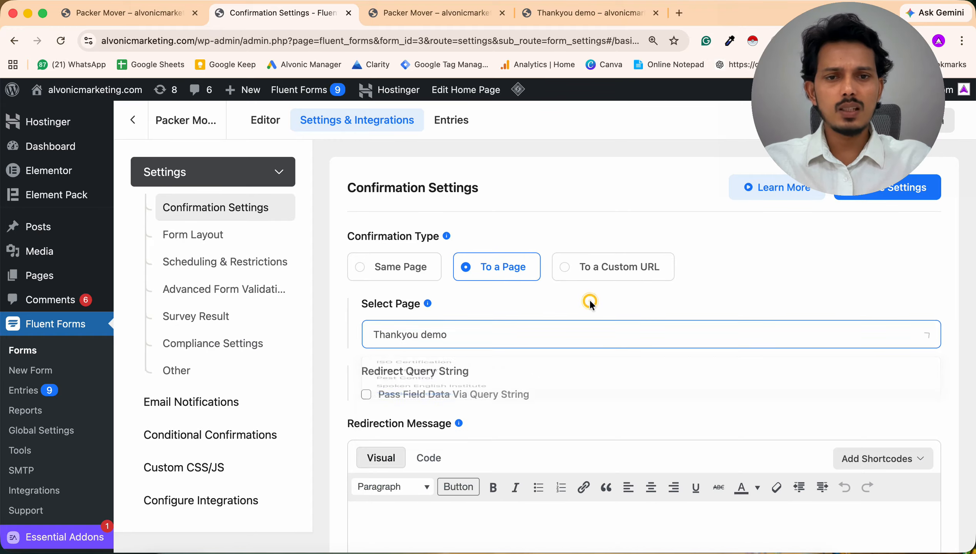
{"action": "scroll", "coordinate": [758, 348], "scroll_direction": "down", "scroll_amount": 15}
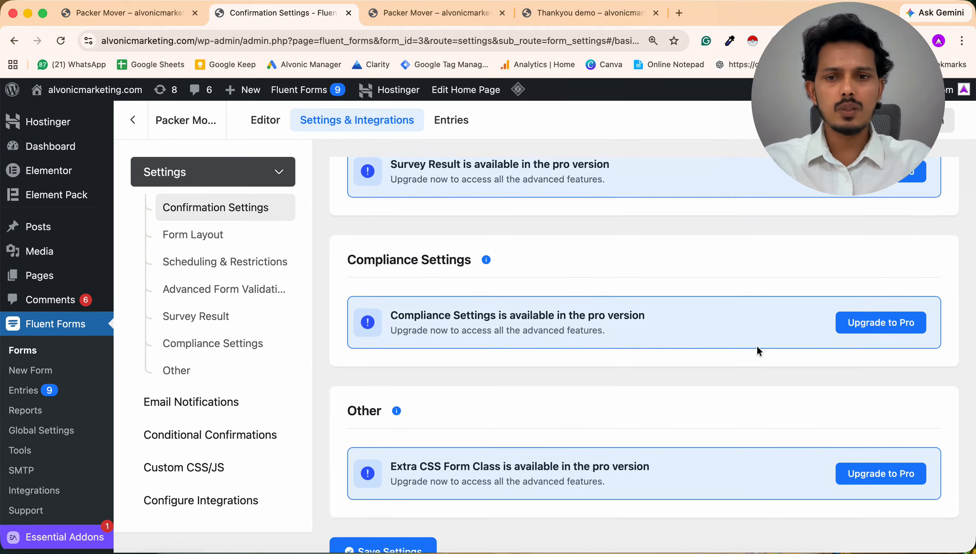
{"action": "scroll", "coordinate": [595, 398], "scroll_direction": "down", "scroll_amount": 5}
{"action": "left_click", "coordinate": [366, 431]}
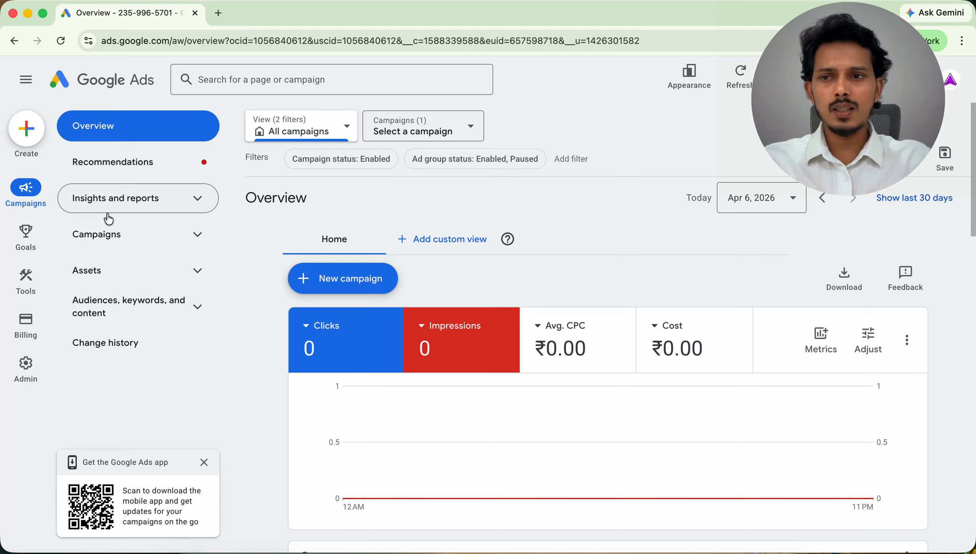
Start a new conversion action from the Google Ads goals summary and add Conversions on a website as a data source.
{"action": "left_click", "coordinate": [32, 238]}
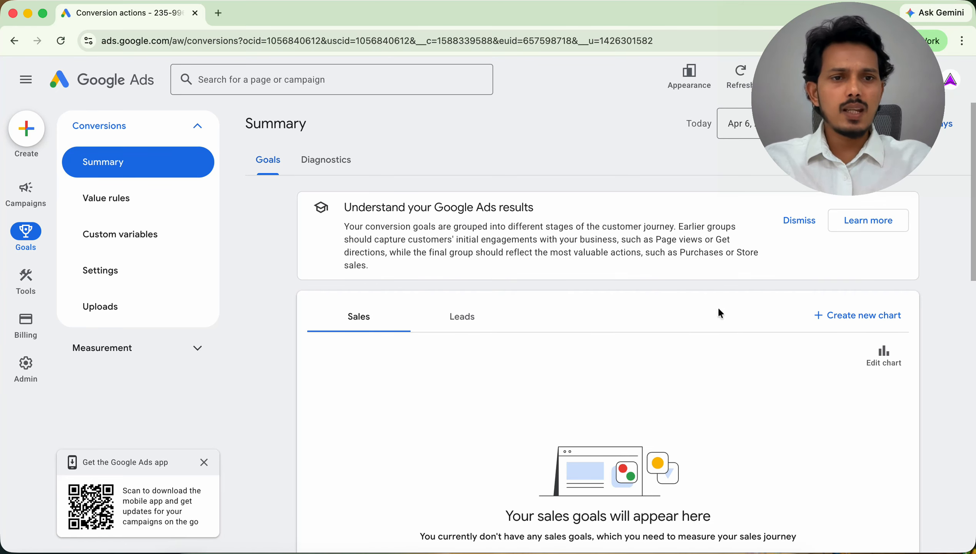
{"action": "scroll", "coordinate": [766, 354], "scroll_direction": "down", "scroll_amount": 10}
{"action": "scroll", "coordinate": [767, 357], "scroll_direction": "up", "scroll_amount": 1}
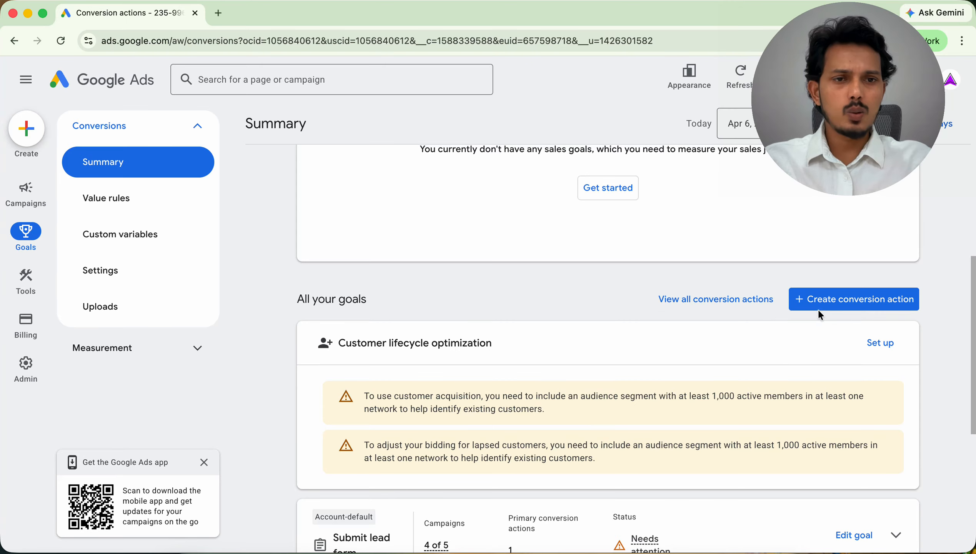
{"action": "left_click", "coordinate": [844, 304]}
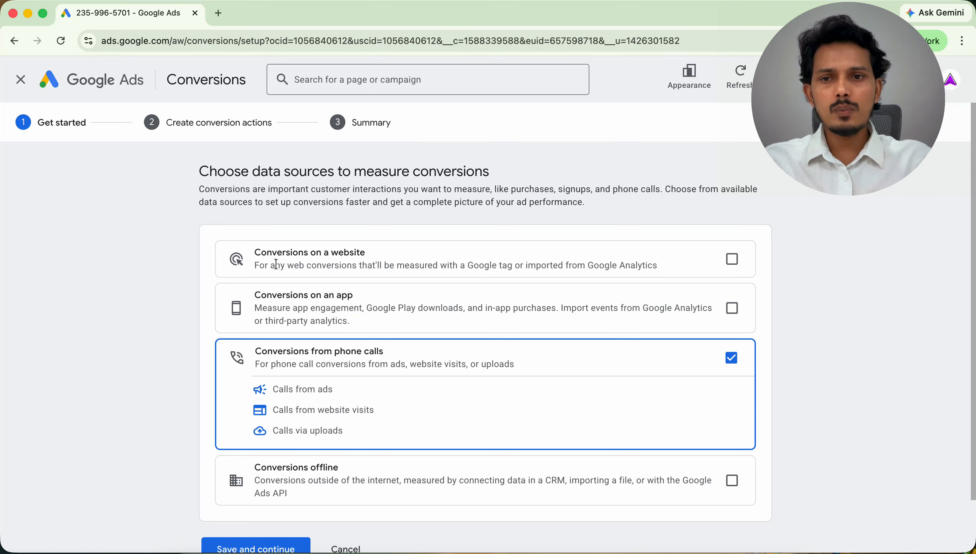
{"action": "left_click", "coordinate": [569, 261]}
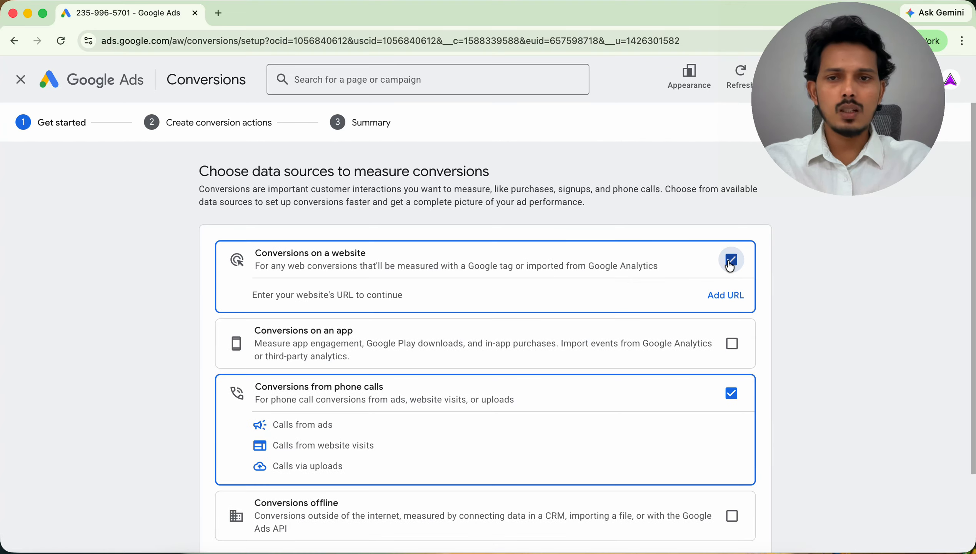
{"action": "left_click", "coordinate": [310, 293]}
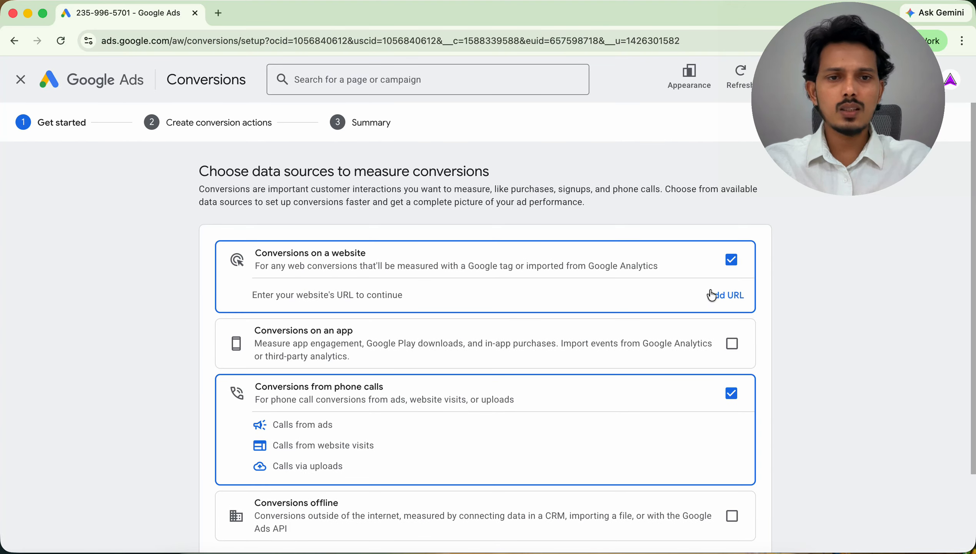
{"action": "left_click", "coordinate": [722, 295]}
{"action": "left_click", "coordinate": [388, 207]}
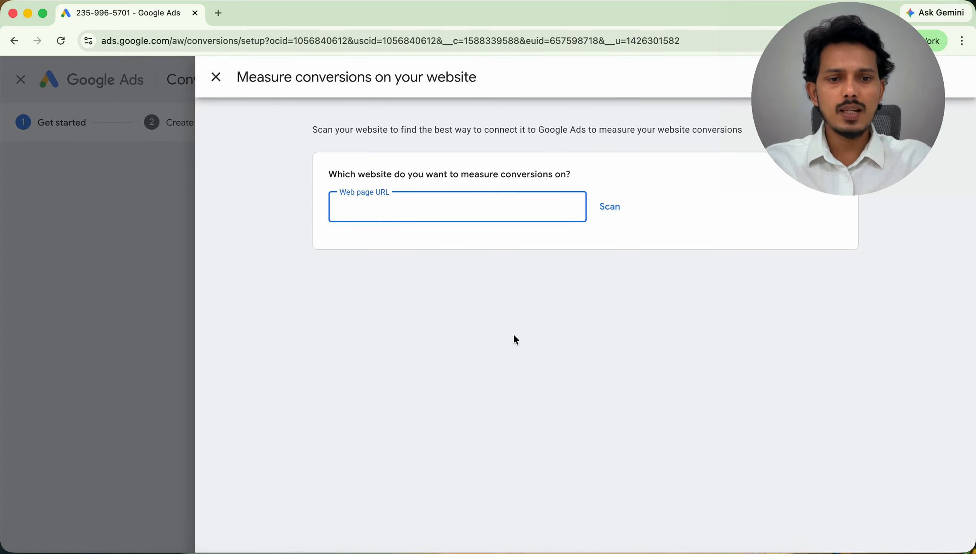
{"action": "left_click", "coordinate": [26, 14]}
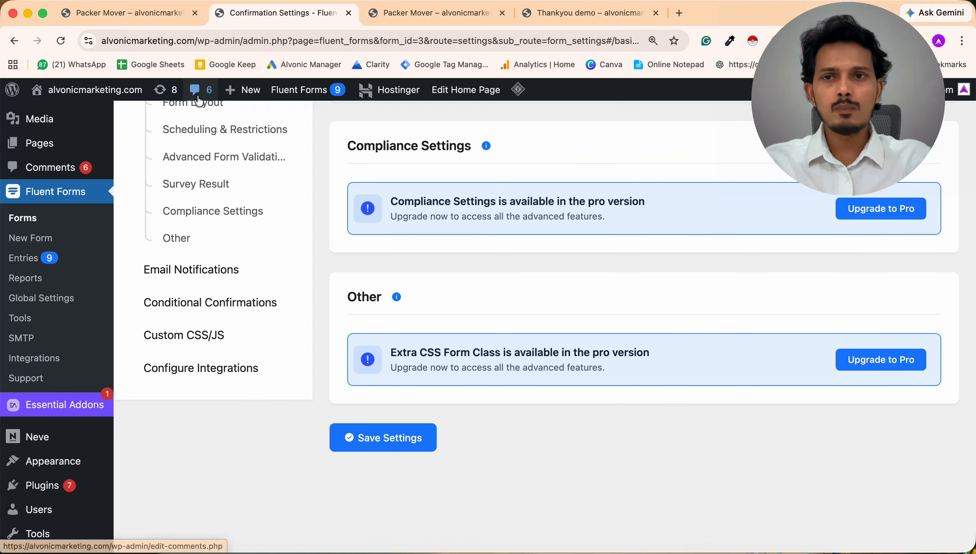
{"action": "left_click", "coordinate": [458, 16]}
{"action": "left_click", "coordinate": [212, 42]}
{"action": "key", "text": "super+c"}
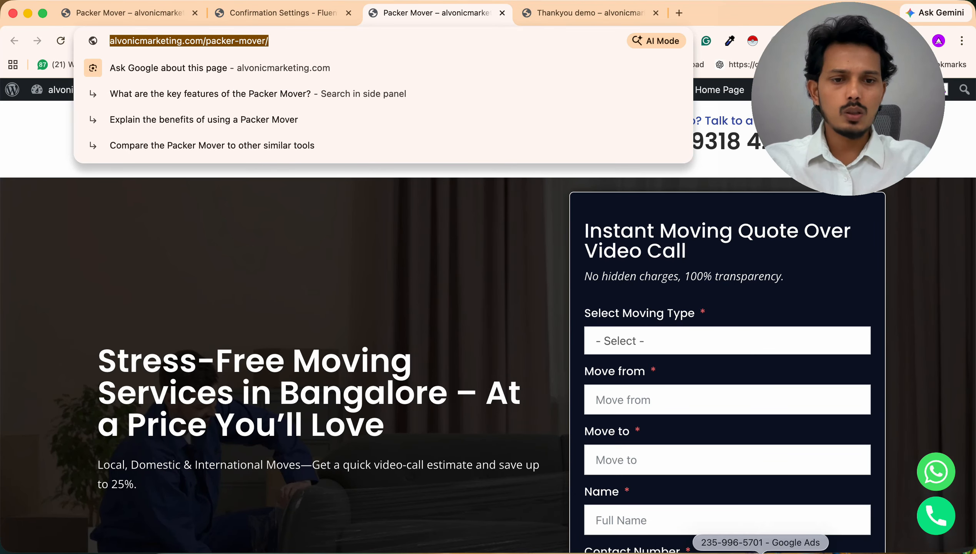
{"action": "left_click", "coordinate": [762, 552]}
{"action": "key", "text": "super+v"}
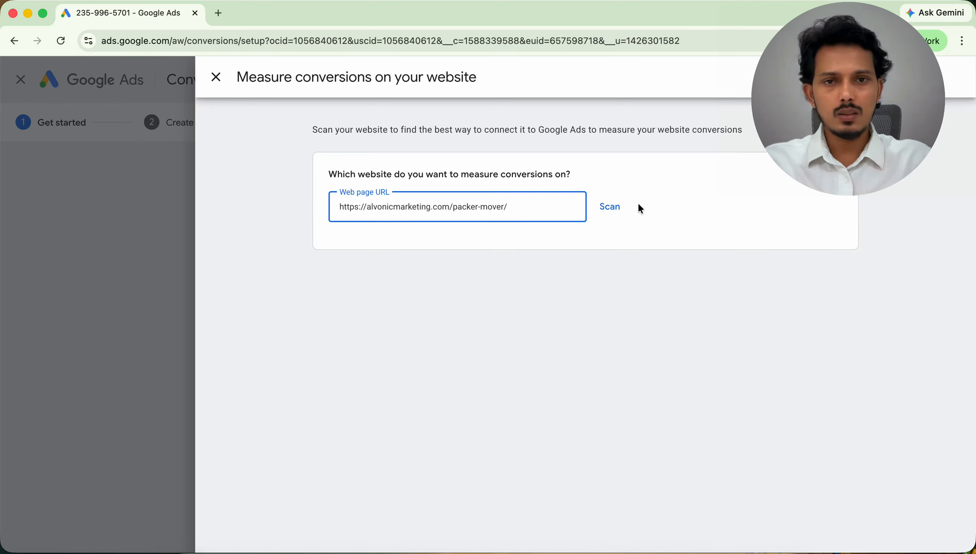
{"action": "left_click", "coordinate": [616, 207]}
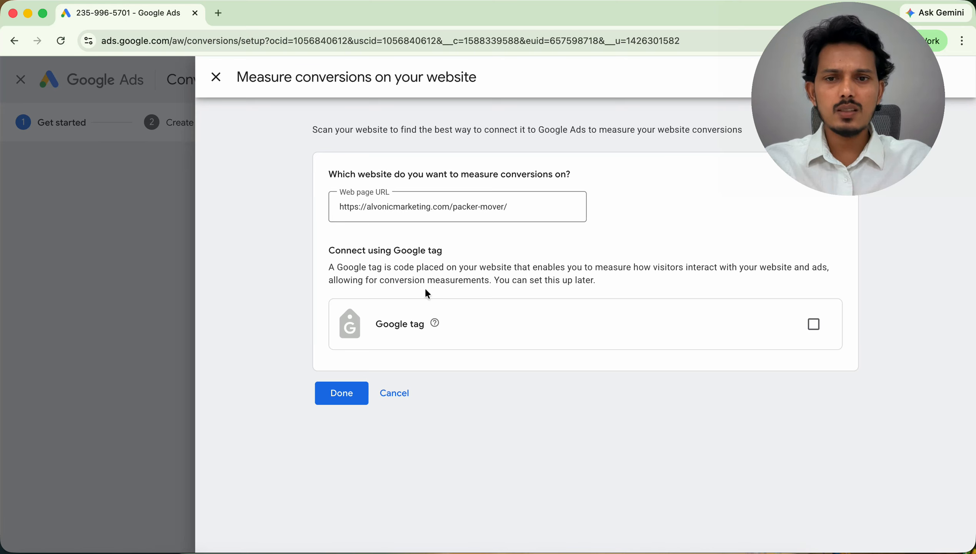
Enable the Google tag connection, choose to install it manually, and copy the tag snippet.
{"action": "left_click", "coordinate": [816, 327]}
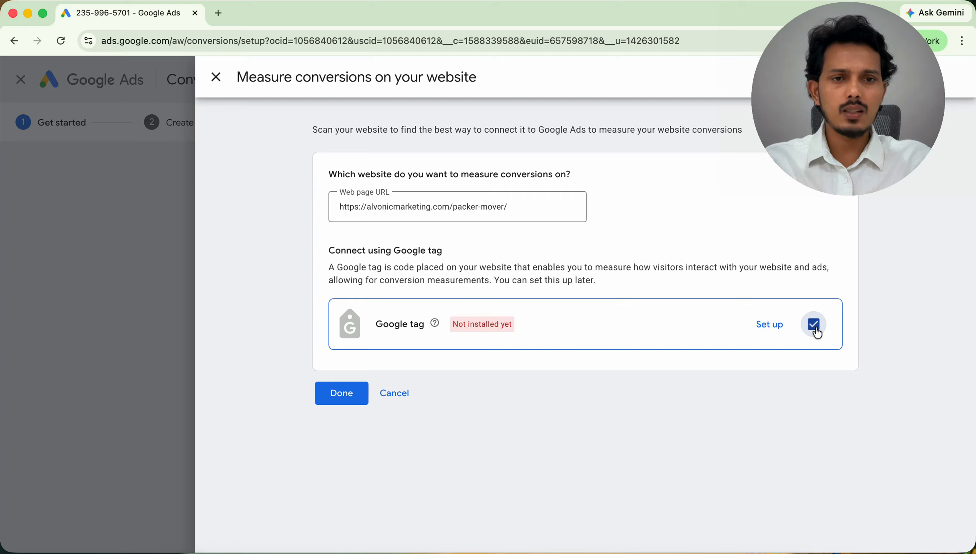
{"action": "left_click", "coordinate": [771, 330]}
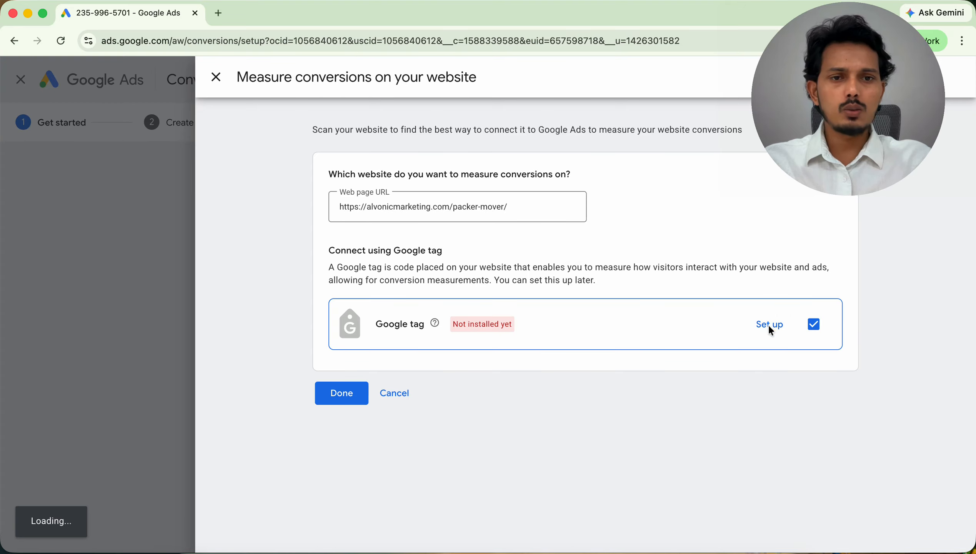
{"action": "left_click", "coordinate": [771, 328]}
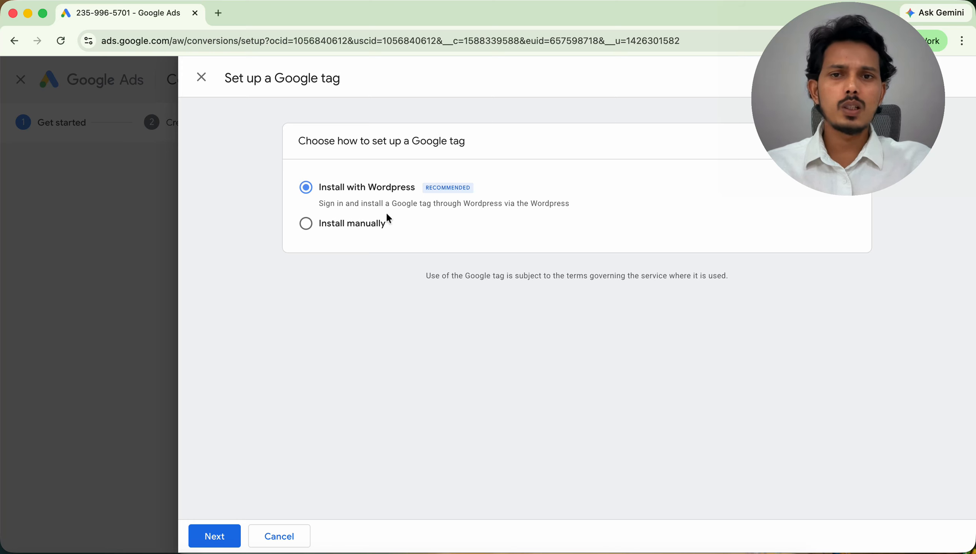
{"action": "left_click", "coordinate": [307, 225]}
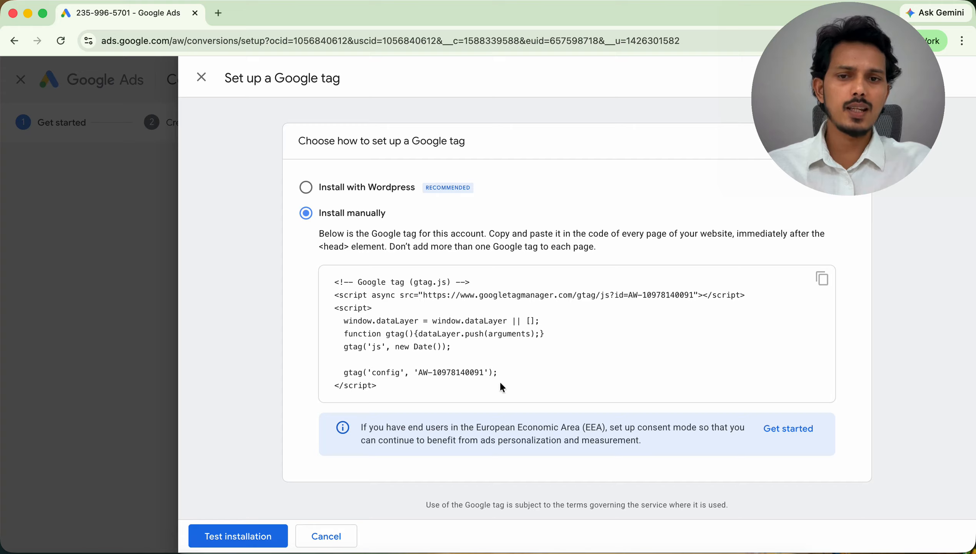
{"action": "left_click", "coordinate": [823, 283]}
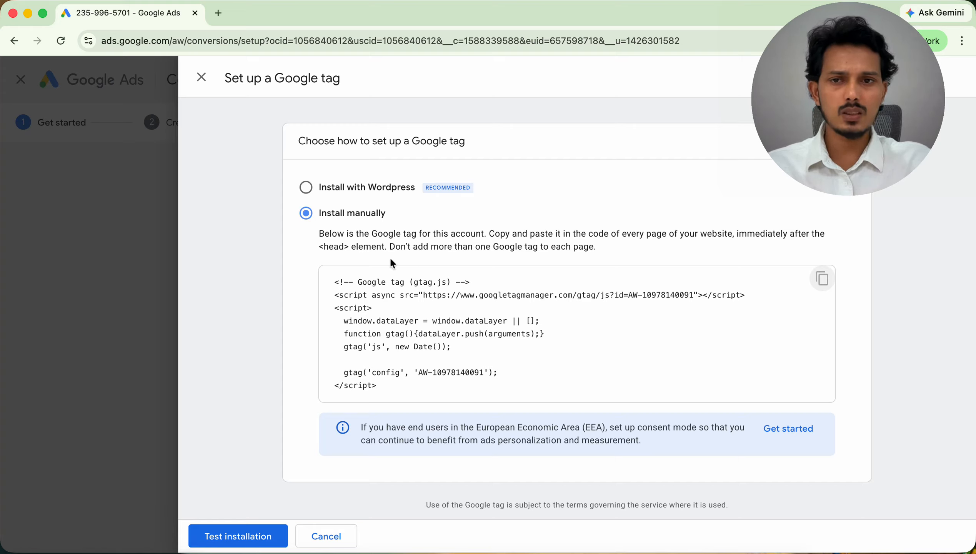
Copy the manually installed Google tag snippet from Google Ads and switch to the WordPress admin.
{"action": "left_click", "coordinate": [822, 278]}
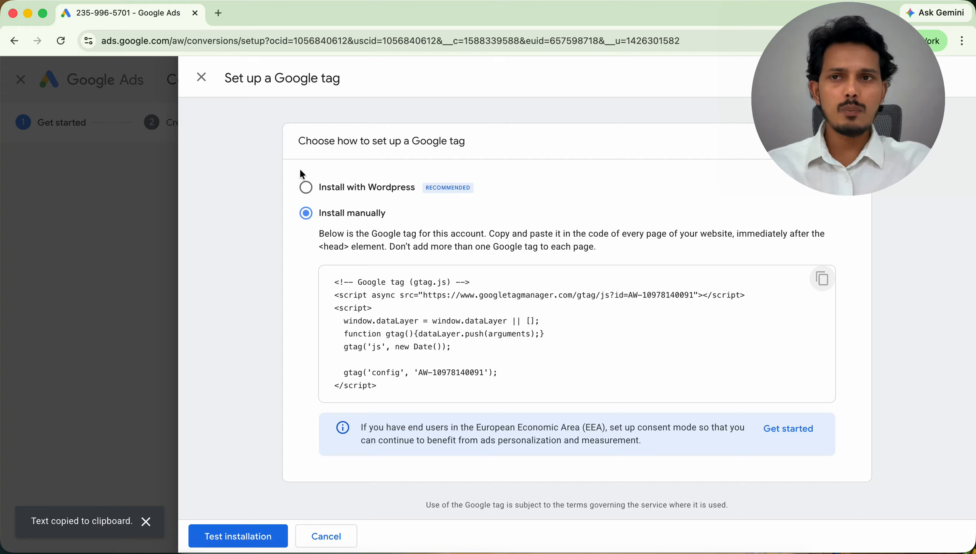
{"action": "left_click", "coordinate": [28, 14]}
{"action": "left_click", "coordinate": [263, 17]}
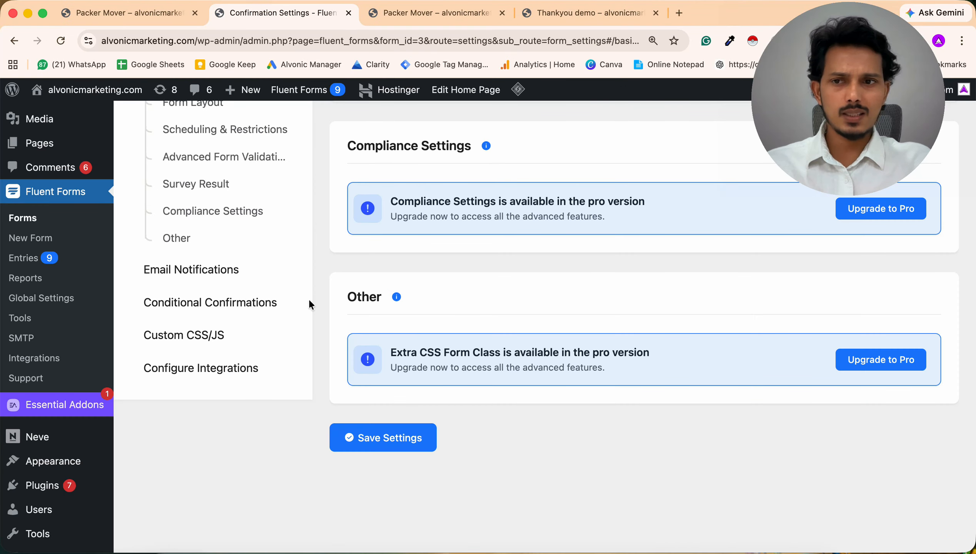
{"action": "scroll", "coordinate": [308, 298], "scroll_direction": "up", "scroll_amount": 3}
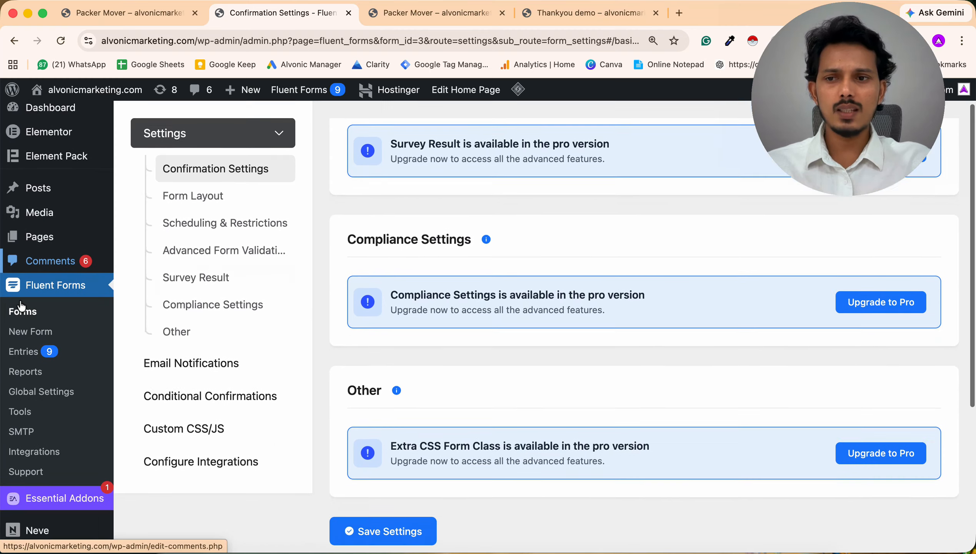
{"action": "scroll", "coordinate": [21, 306], "scroll_direction": "down", "scroll_amount": 5}
{"action": "mouse_move", "coordinate": [51, 330]}
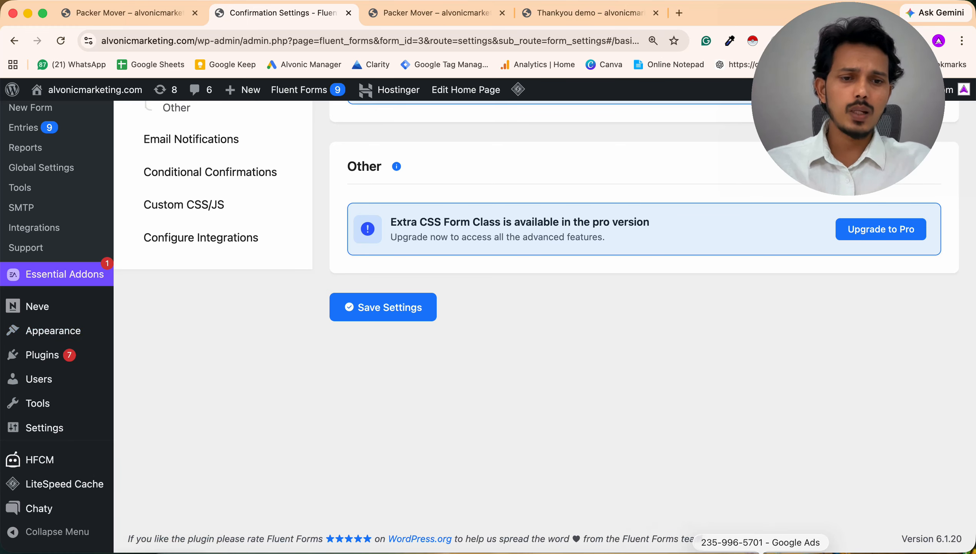
{"action": "left_click", "coordinate": [761, 552]}
{"action": "left_click", "coordinate": [823, 282]}
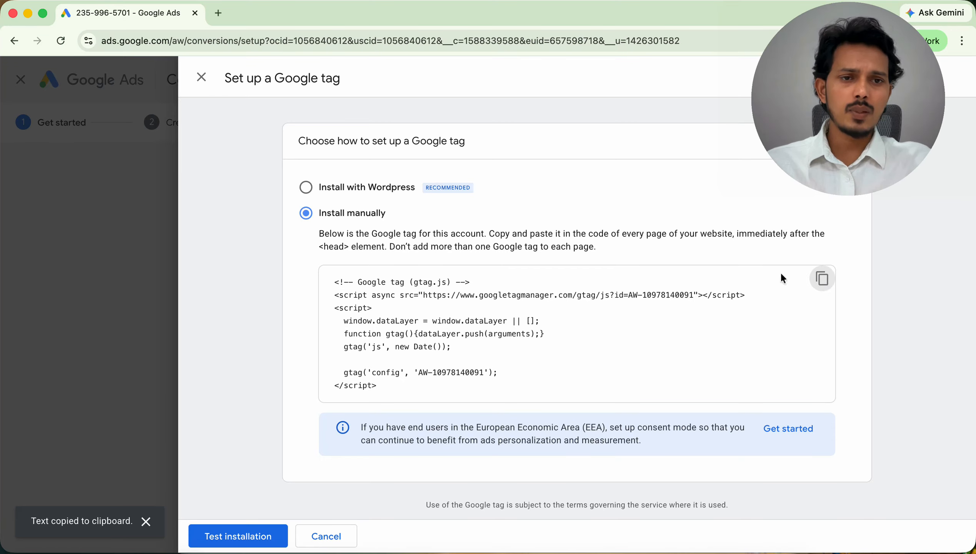
{"action": "left_click", "coordinate": [28, 13]}
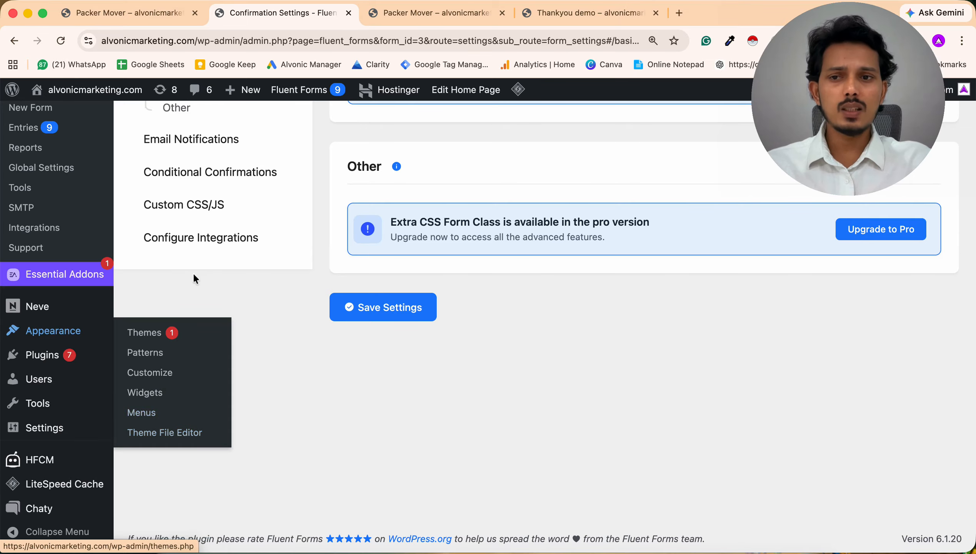
Search the WordPress plugin directory for "header footer code manager" and look through the results.
{"action": "scroll", "coordinate": [245, 322], "scroll_direction": "up", "scroll_amount": 5}
{"action": "scroll", "coordinate": [71, 267], "scroll_direction": "down", "scroll_amount": 3}
{"action": "scroll", "coordinate": [71, 267], "scroll_direction": "down", "scroll_amount": 3}
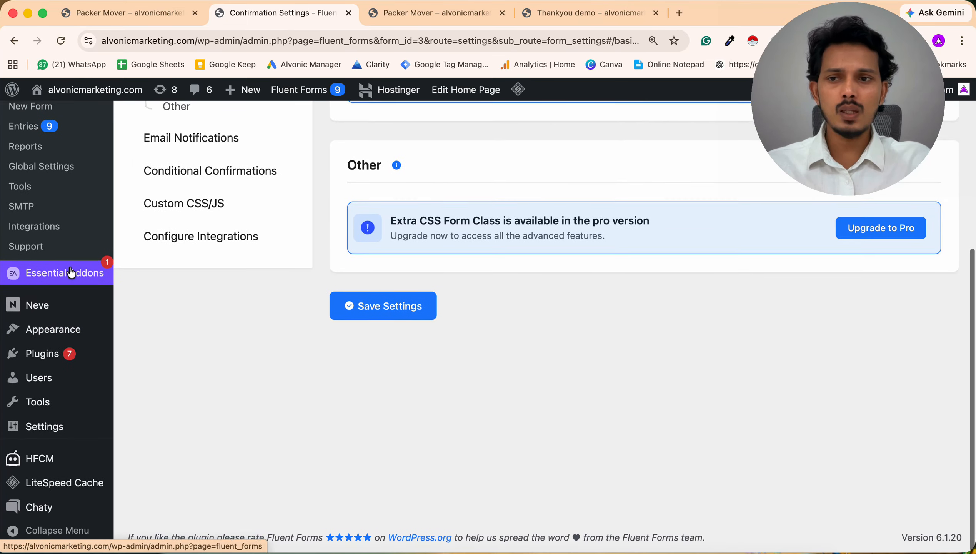
{"action": "mouse_move", "coordinate": [46, 358]}
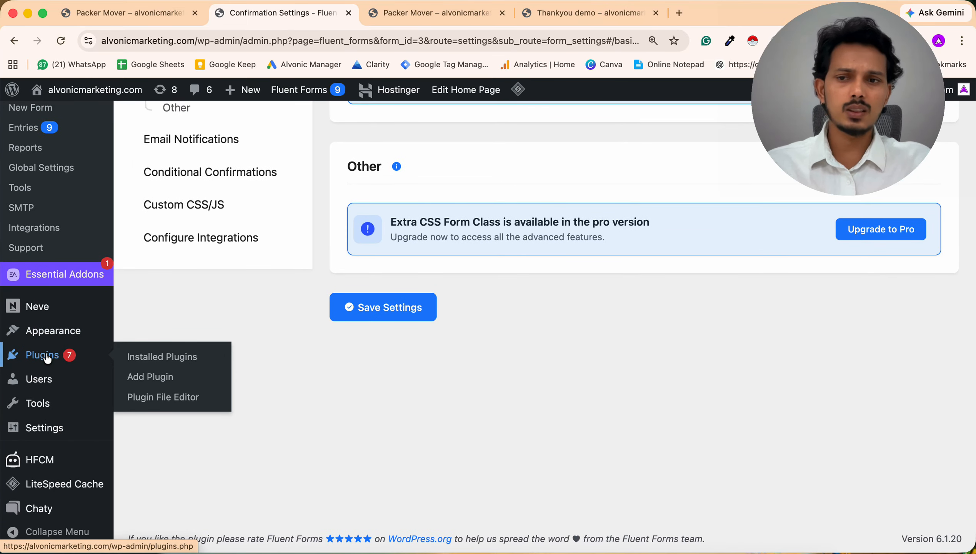
{"action": "left_click", "coordinate": [142, 376]}
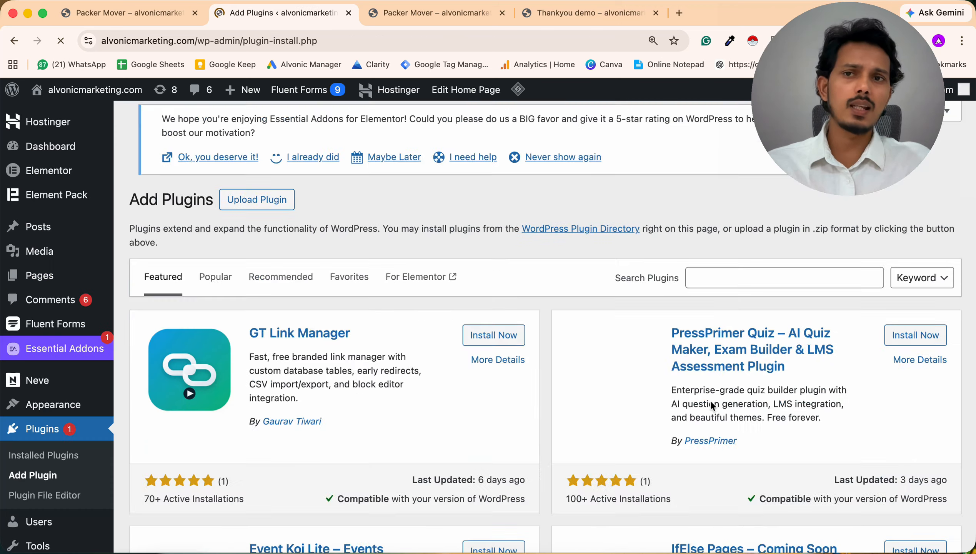
{"action": "scroll", "coordinate": [710, 399], "scroll_direction": "down", "scroll_amount": 3}
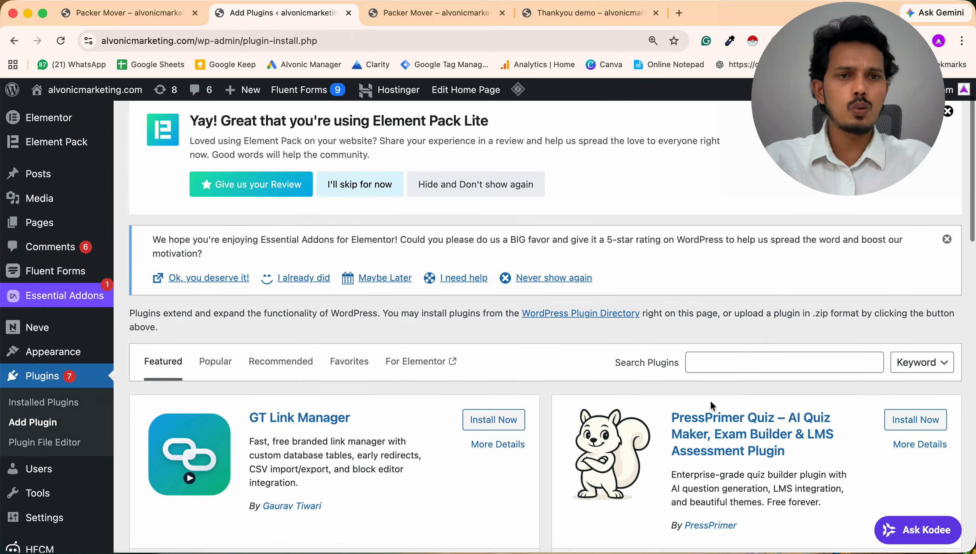
{"action": "scroll", "coordinate": [709, 399], "scroll_direction": "down", "scroll_amount": 2}
{"action": "left_click", "coordinate": [716, 323]}
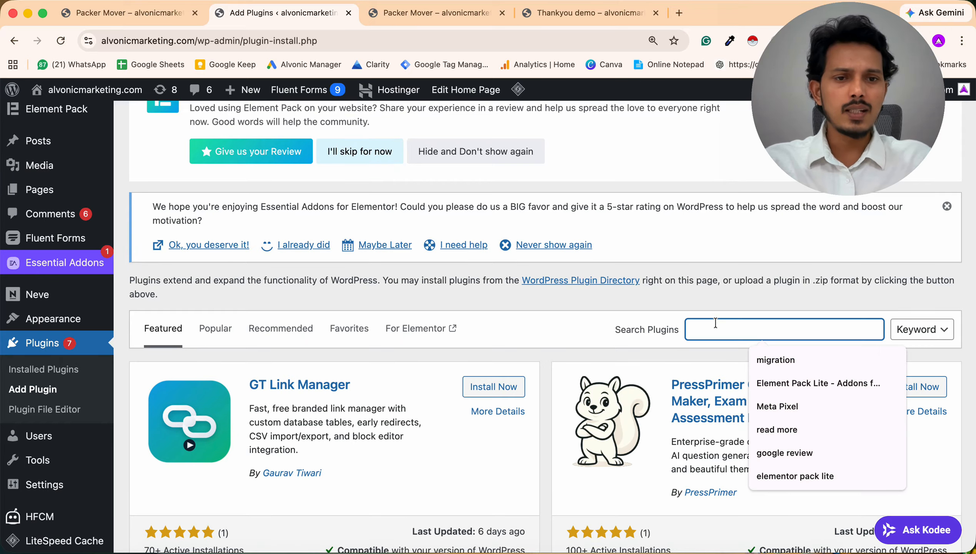
{"action": "type", "text": "header footer cod"}
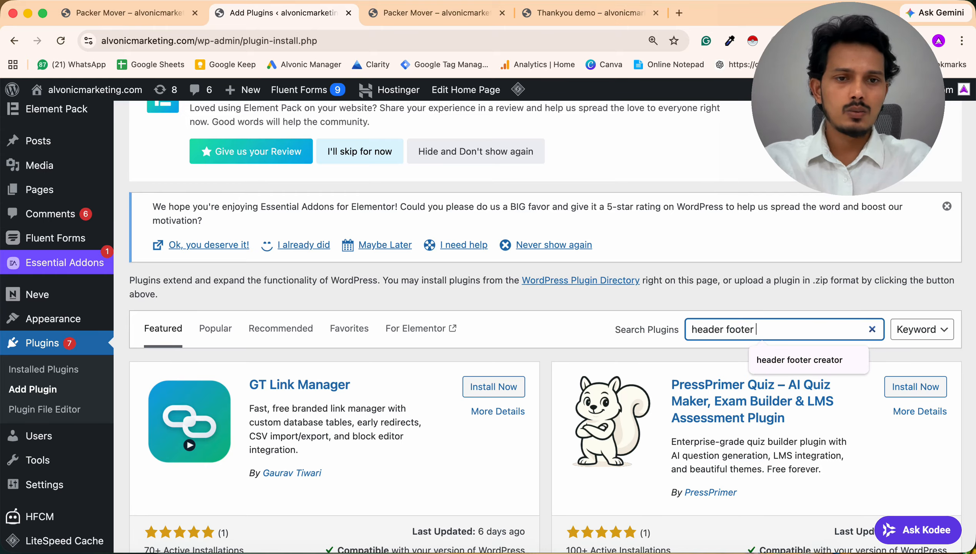
{"action": "type", "text": "e manager"}
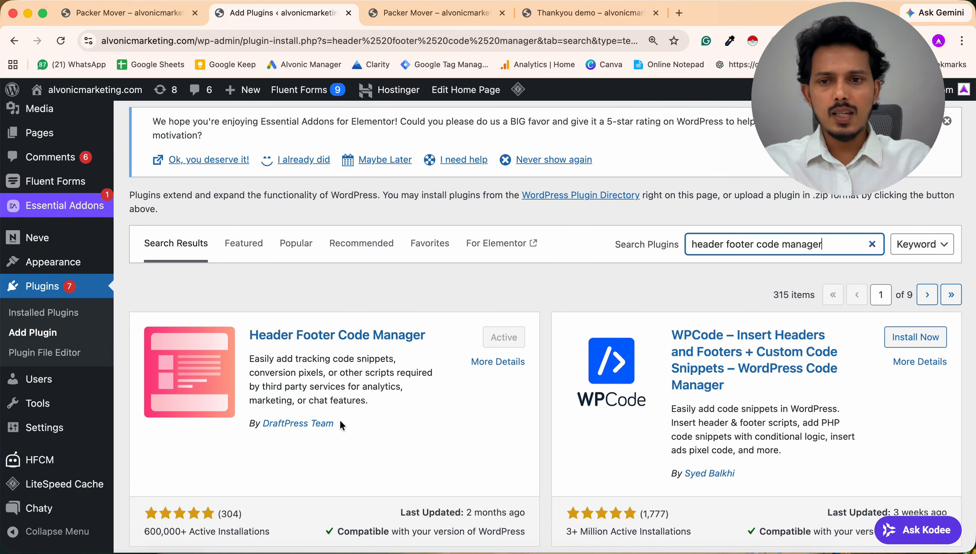
{"action": "scroll", "coordinate": [270, 399], "scroll_direction": "down", "scroll_amount": 2}
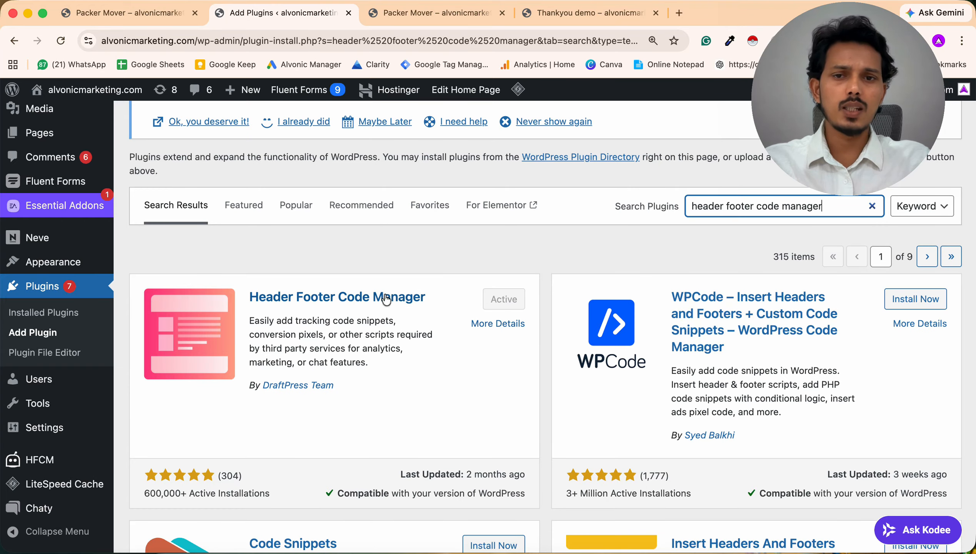
{"action": "scroll", "coordinate": [475, 306], "scroll_direction": "down", "scroll_amount": 10}
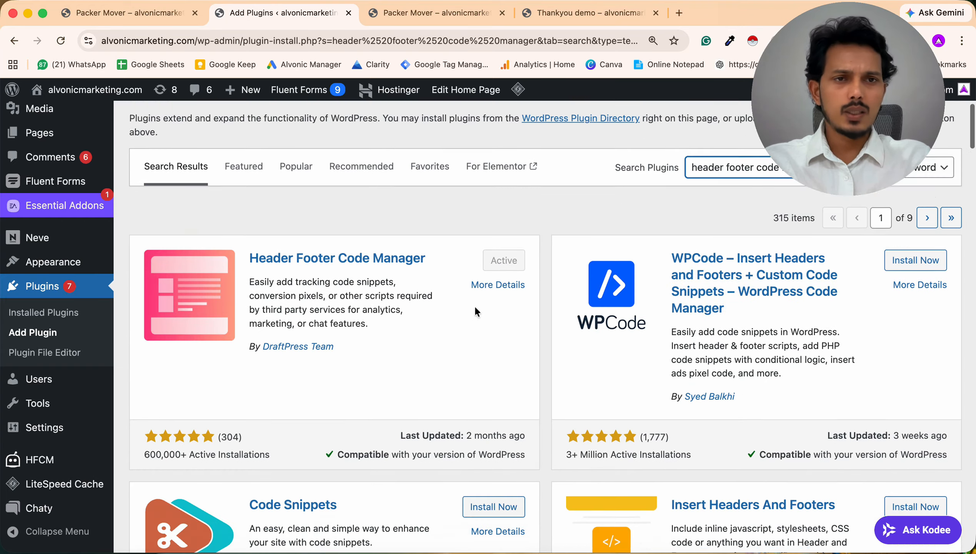
{"action": "scroll", "coordinate": [474, 305], "scroll_direction": "down", "scroll_amount": 10}
Add a new snippet in the Header Footer Code Manager plugin and name it Google Ads.
{"action": "mouse_move", "coordinate": [40, 465]}
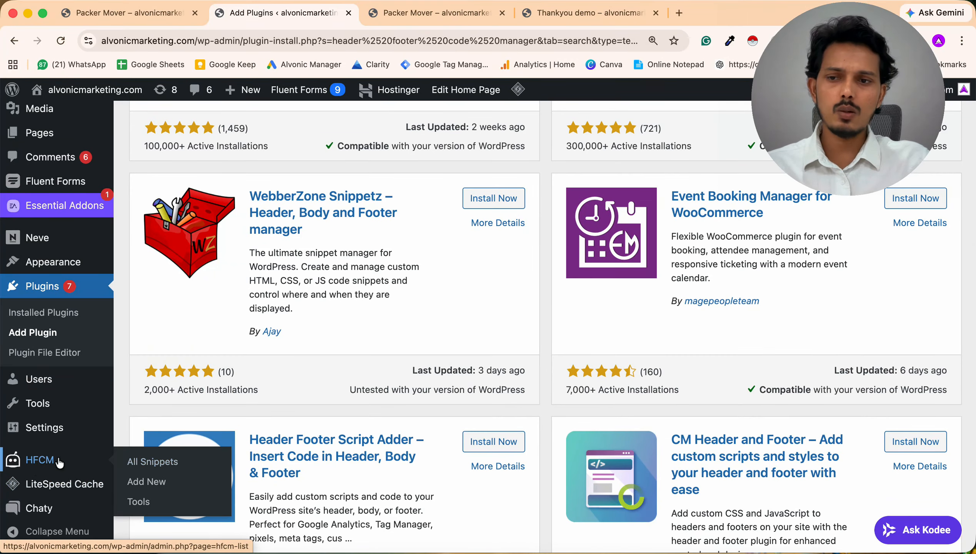
{"action": "left_click", "coordinate": [136, 481]}
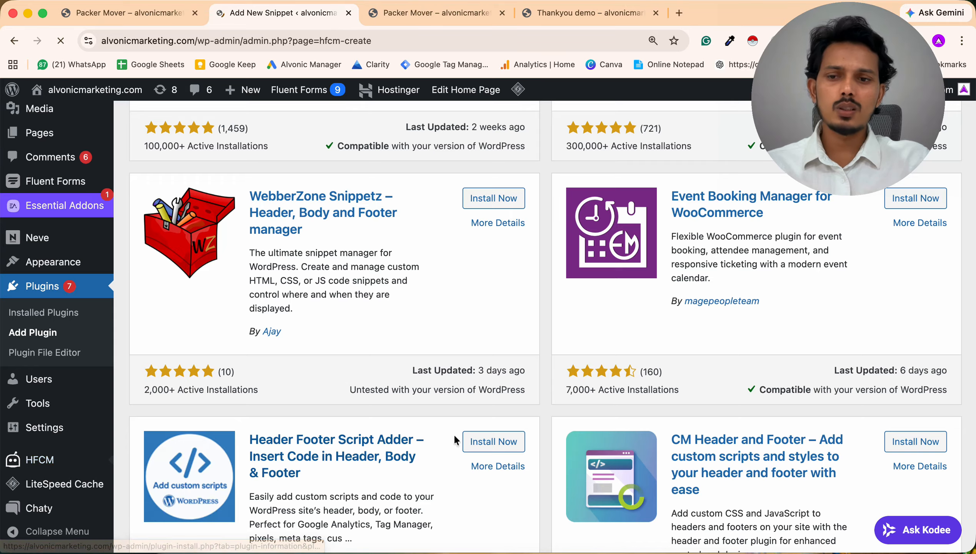
{"action": "scroll", "coordinate": [603, 352], "scroll_direction": "down", "scroll_amount": 5}
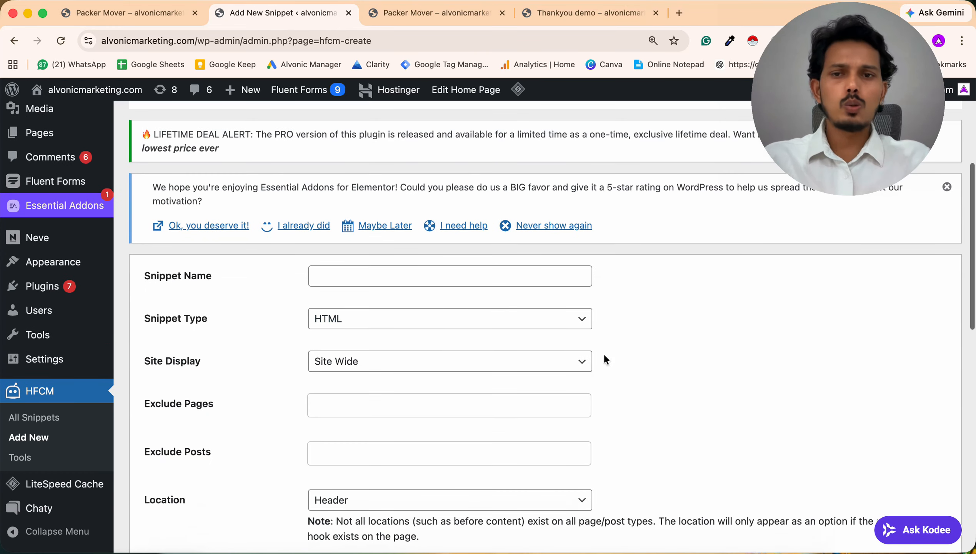
{"action": "left_click", "coordinate": [402, 275]}
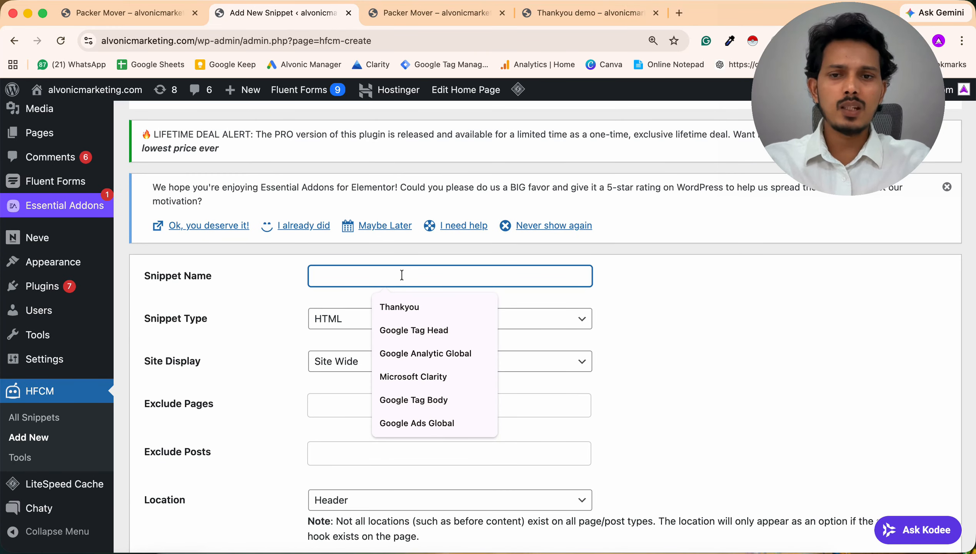
{"action": "type", "text": "Google Ads Tag"}
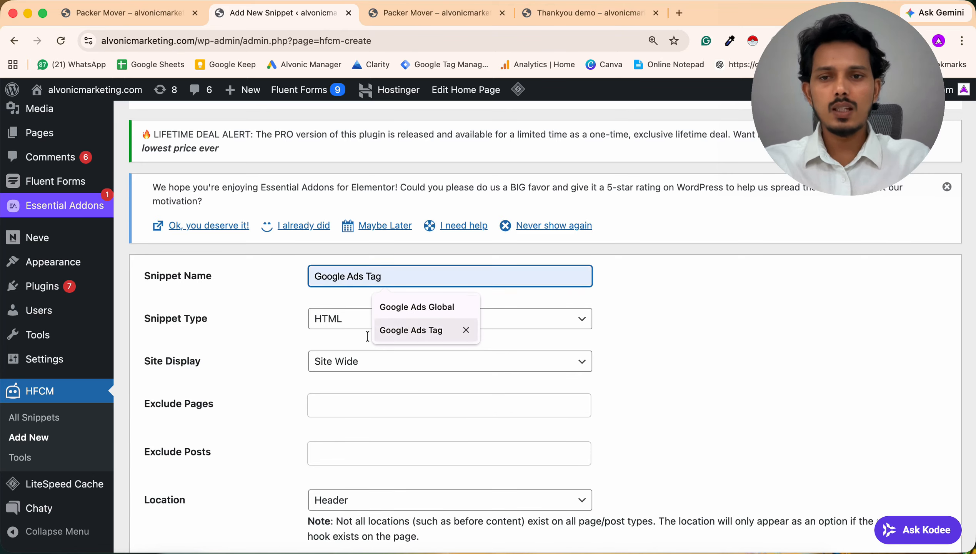
{"action": "left_click", "coordinate": [236, 406]}
{"action": "scroll", "coordinate": [235, 407], "scroll_direction": "down", "scroll_amount": 1}
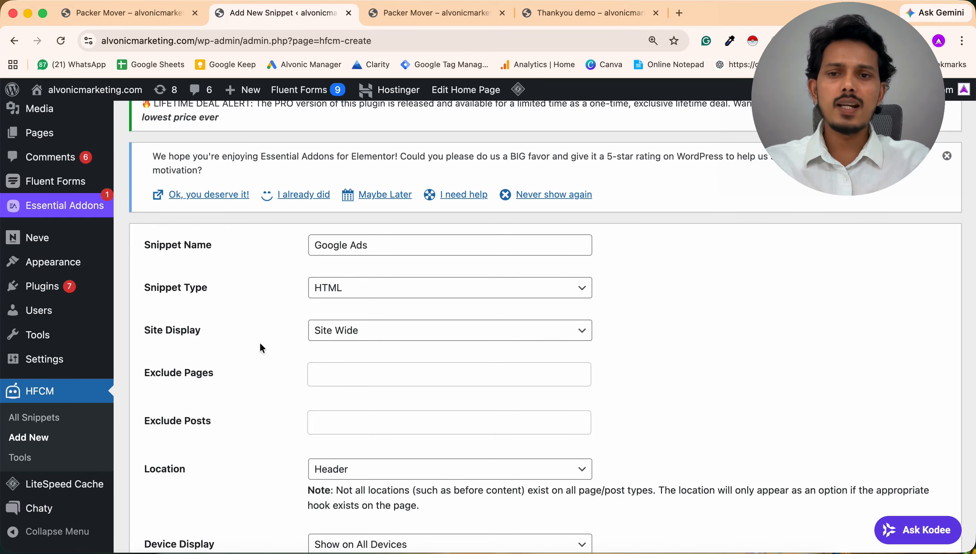
Review the site display options, keeping Site Wide, and paste the copied Google tag code into the snippet's code area.
{"action": "left_click", "coordinate": [366, 330]}
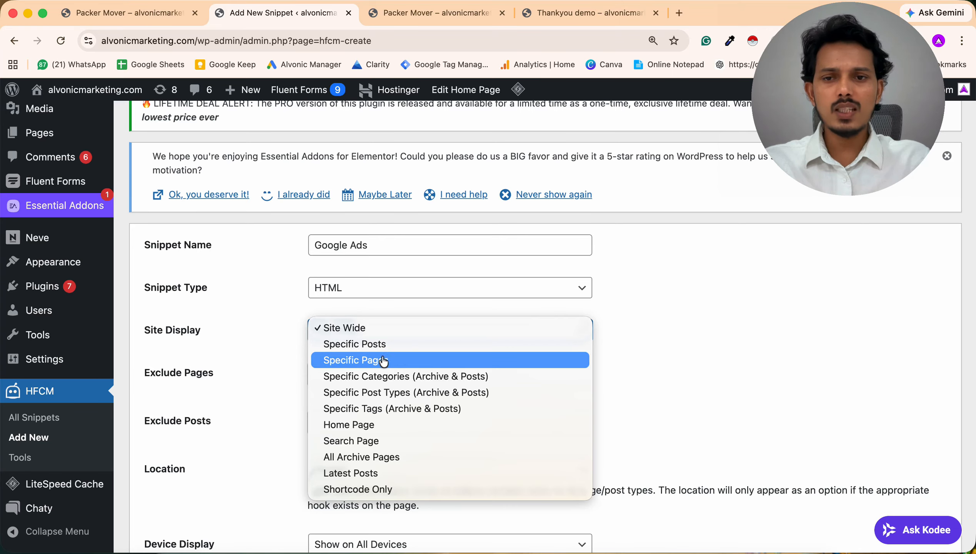
{"action": "left_click", "coordinate": [269, 338]}
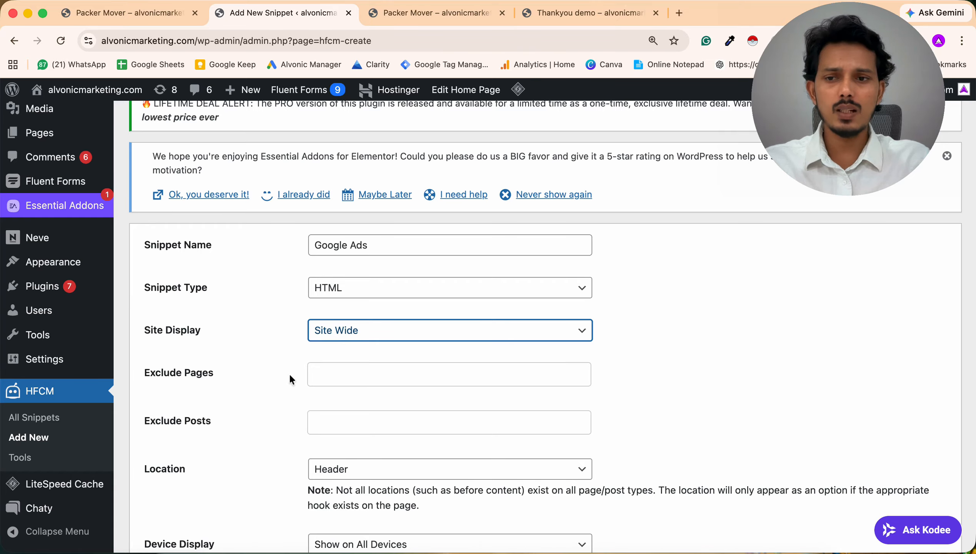
{"action": "scroll", "coordinate": [289, 373], "scroll_direction": "down", "scroll_amount": 5}
{"action": "scroll", "coordinate": [290, 375], "scroll_direction": "up", "scroll_amount": 1}
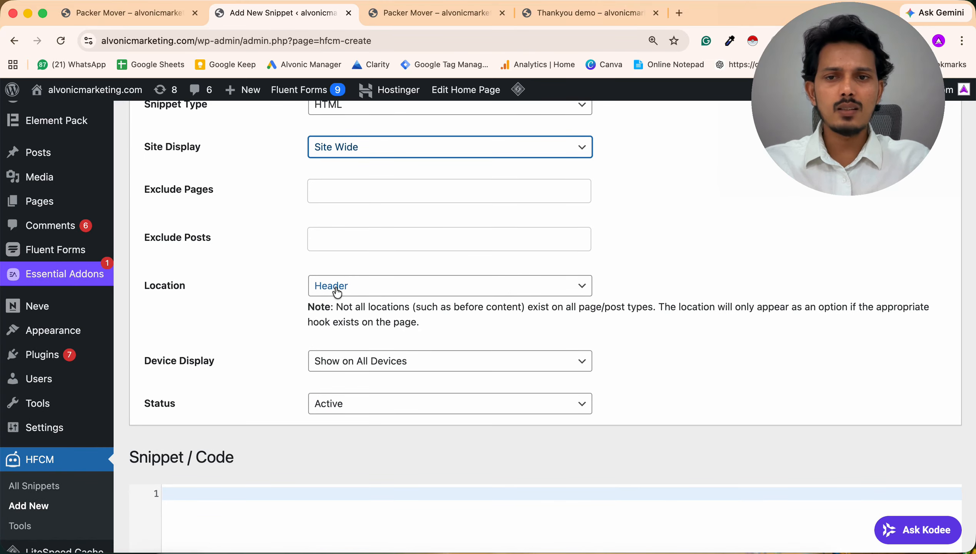
{"action": "scroll", "coordinate": [294, 311], "scroll_direction": "down", "scroll_amount": 4}
{"action": "left_click", "coordinate": [316, 356]}
{"action": "key", "text": "cmd+v"}
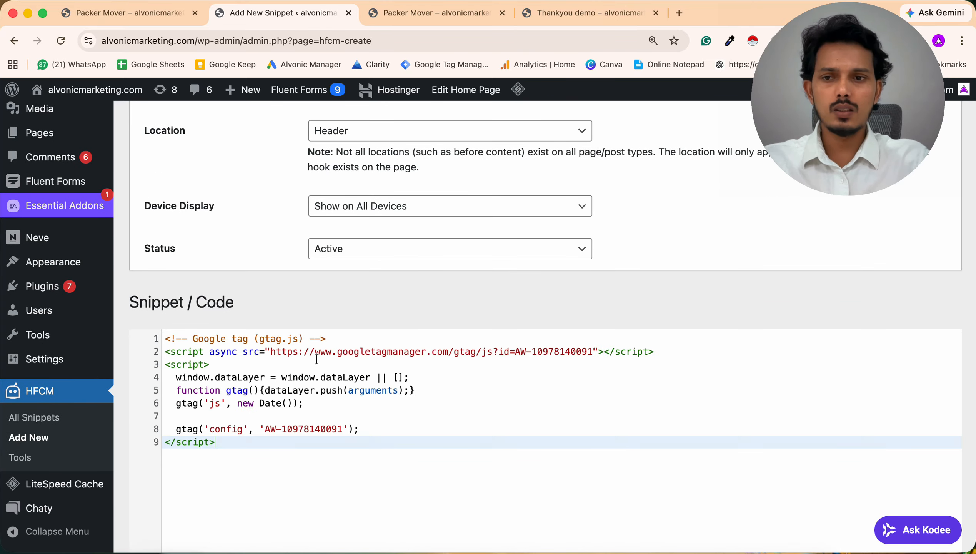
Save the Google Ads snippet and purge all of the site's LiteSpeed caches.
{"action": "scroll", "coordinate": [184, 463], "scroll_direction": "down", "scroll_amount": 7}
{"action": "left_click", "coordinate": [143, 494]}
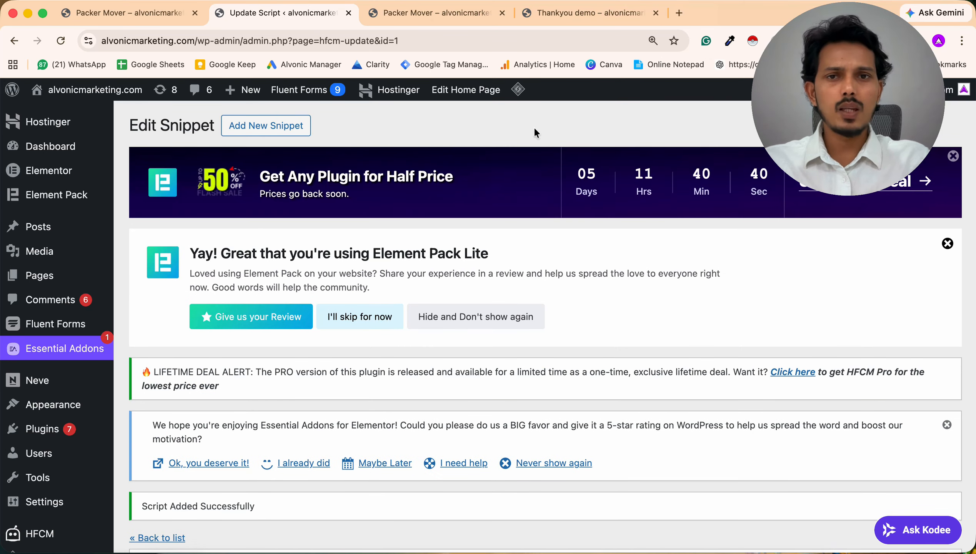
{"action": "mouse_move", "coordinate": [518, 91]}
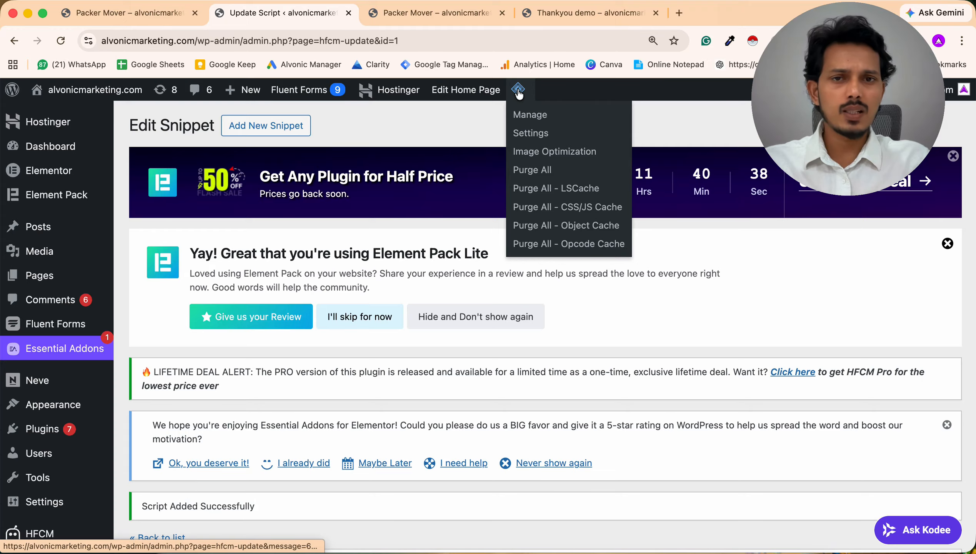
{"action": "left_click", "coordinate": [541, 175]}
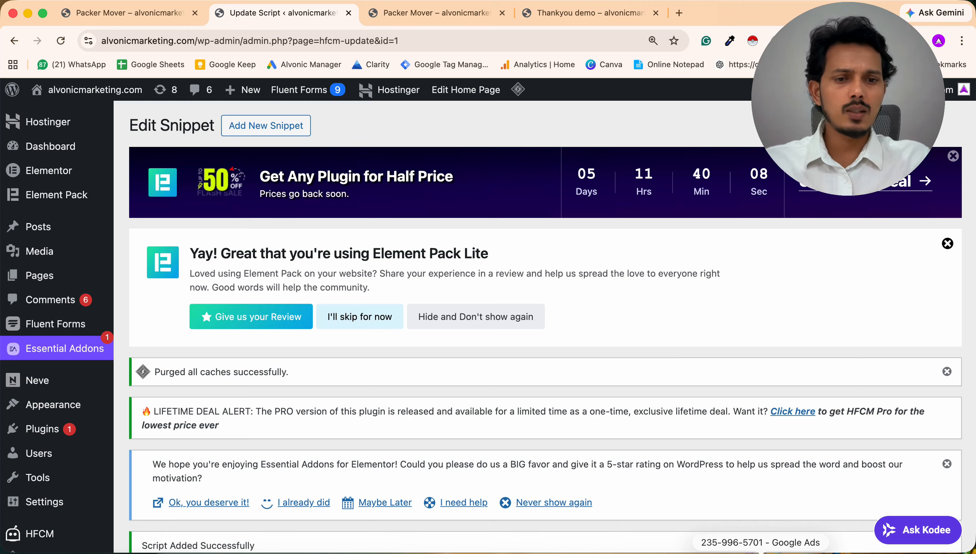
Switch back to Google Ads, test the Google tag installation and confirm the tag setup.
{"action": "left_click", "coordinate": [760, 553]}
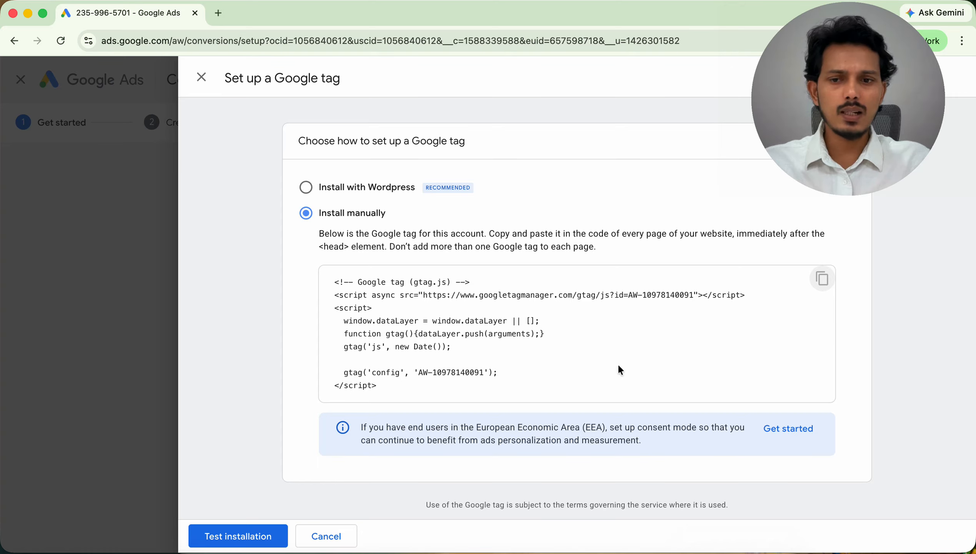
{"action": "left_click", "coordinate": [244, 533]}
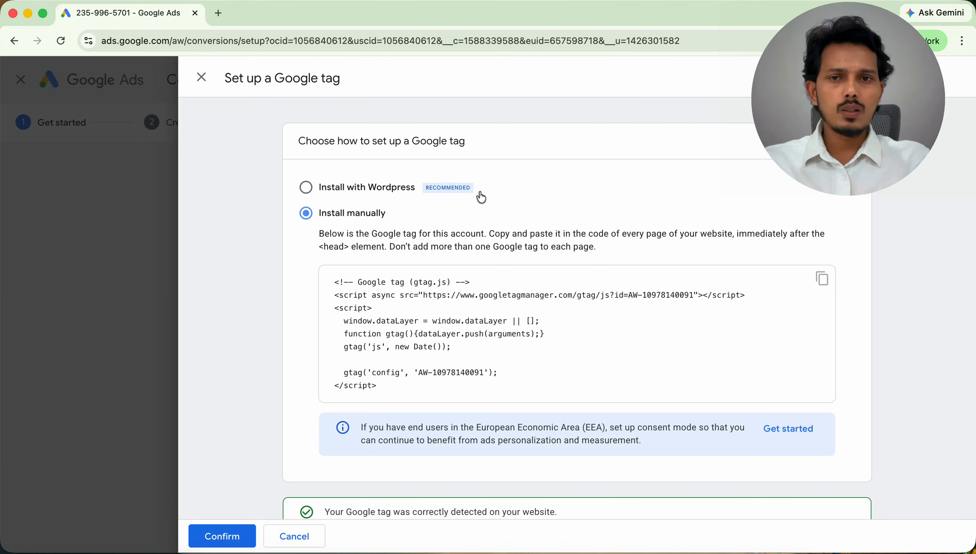
{"action": "scroll", "coordinate": [482, 197], "scroll_direction": "down", "scroll_amount": 2}
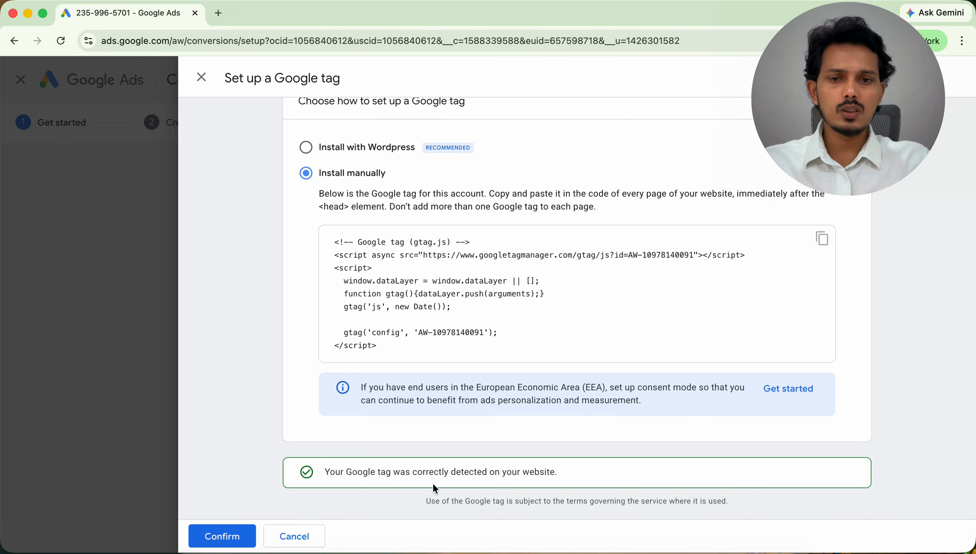
{"action": "left_click", "coordinate": [223, 536]}
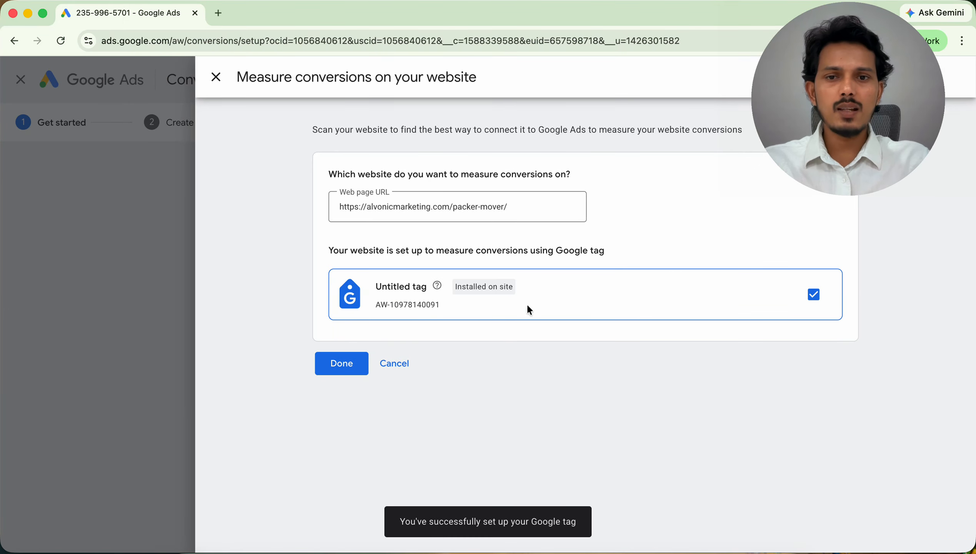
Finish the website data source for the Packer Mover page and save the data sources to continue to the conversion categories.
{"action": "left_click", "coordinate": [335, 367]}
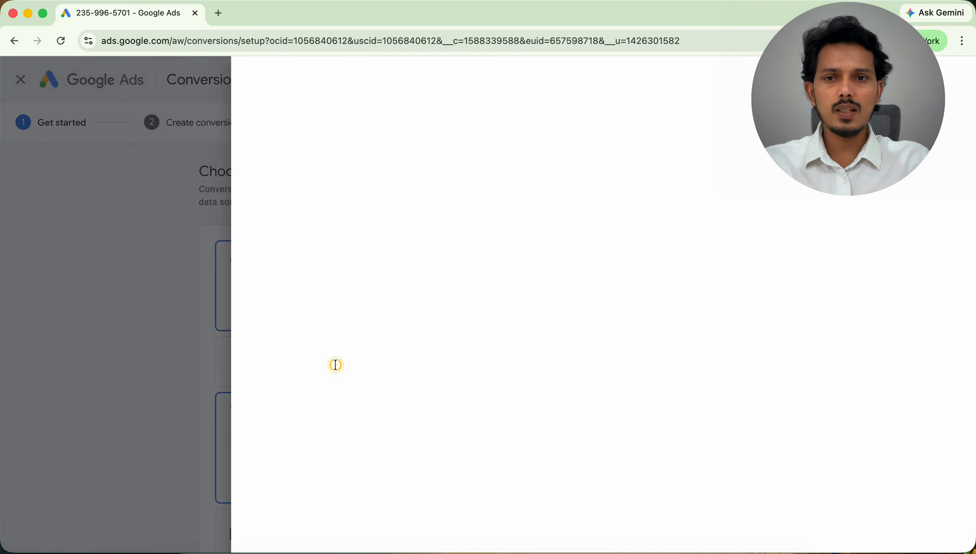
{"action": "scroll", "coordinate": [459, 391], "scroll_direction": "down", "scroll_amount": 3}
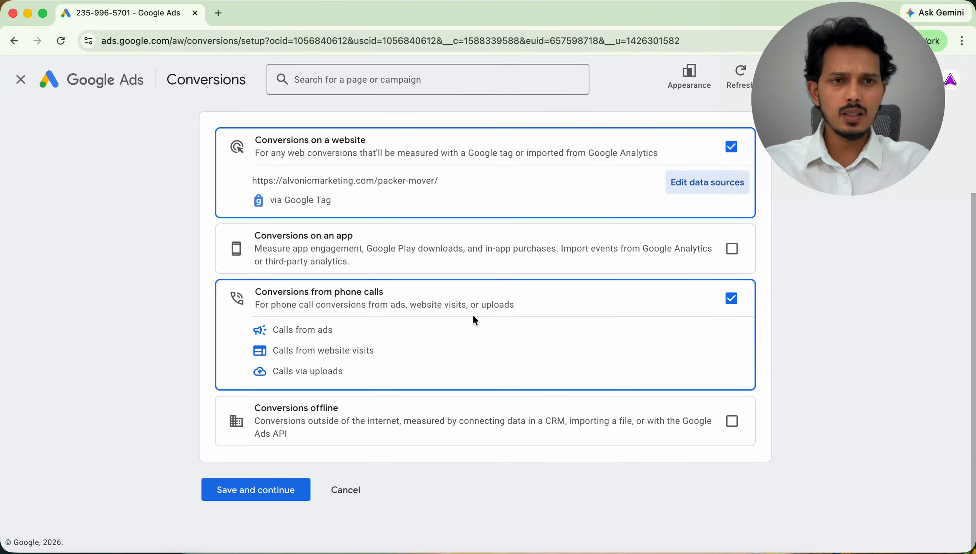
{"action": "left_click", "coordinate": [260, 489]}
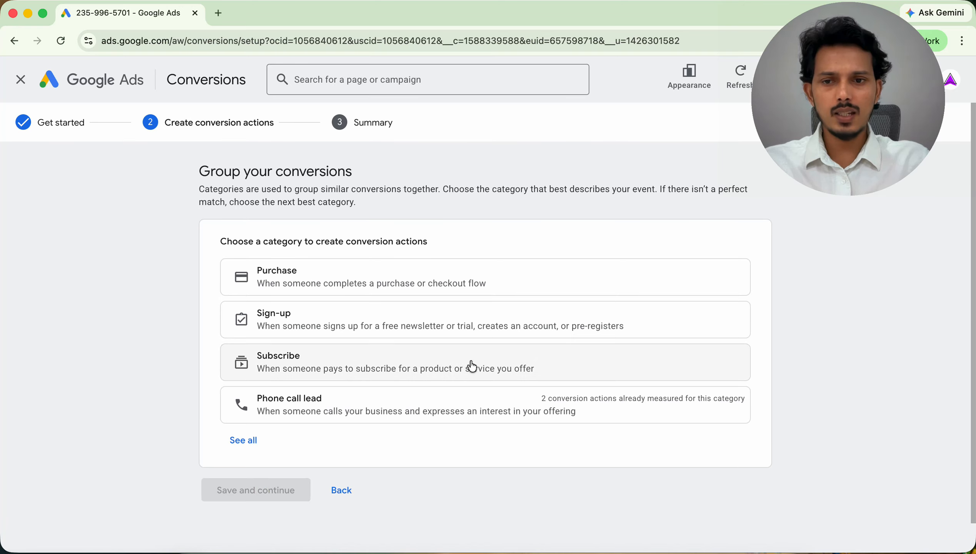
Show all conversion categories, choose Submit lead form and continue to creating the conversion.
{"action": "scroll", "coordinate": [404, 433], "scroll_direction": "down", "scroll_amount": 3}
{"action": "scroll", "coordinate": [404, 433], "scroll_direction": "down", "scroll_amount": 4}
{"action": "scroll", "coordinate": [349, 375], "scroll_direction": "up", "scroll_amount": 2}
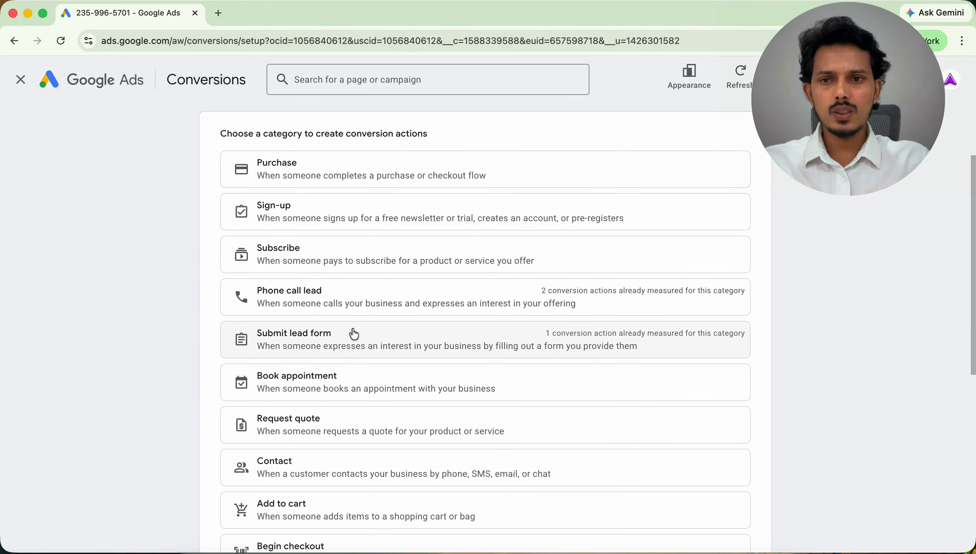
{"action": "scroll", "coordinate": [348, 262], "scroll_direction": "down", "scroll_amount": 1}
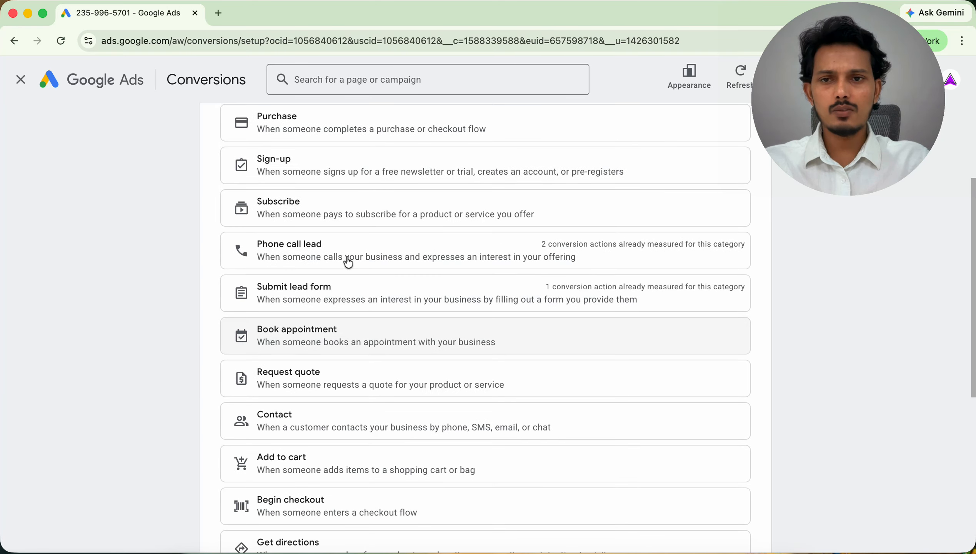
{"action": "left_click", "coordinate": [334, 302]}
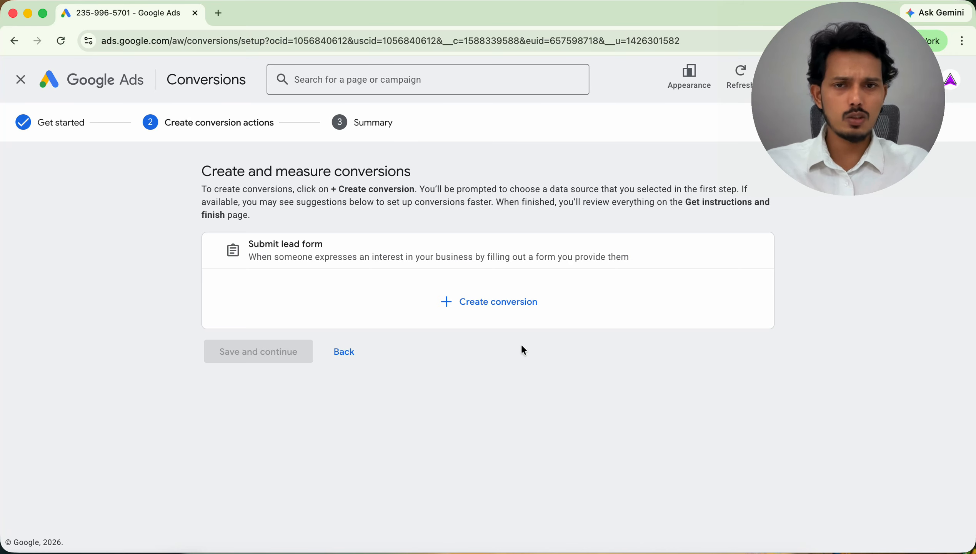
Create a Submit lead form conversion from the Untitled tag website source, measured manually with code.
{"action": "left_click", "coordinate": [468, 303]}
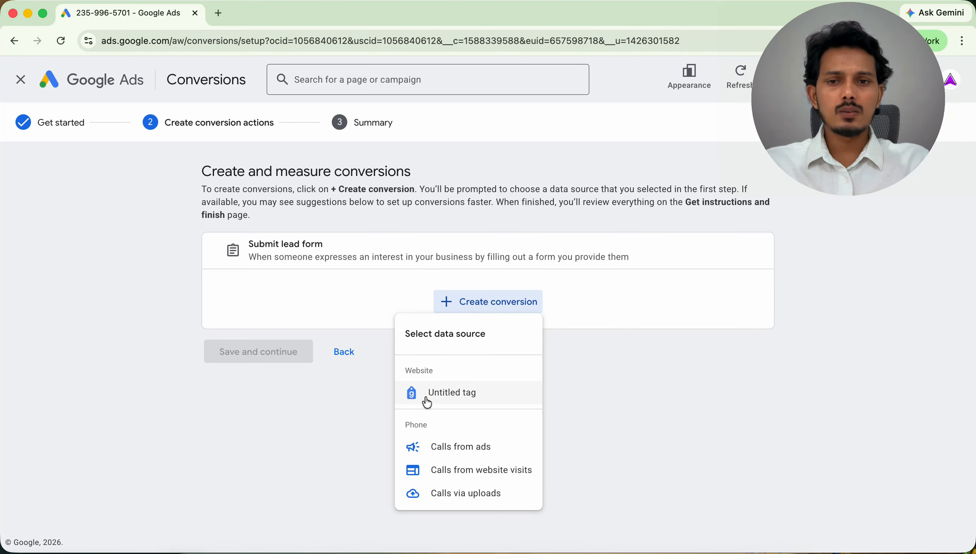
{"action": "left_click", "coordinate": [455, 401]}
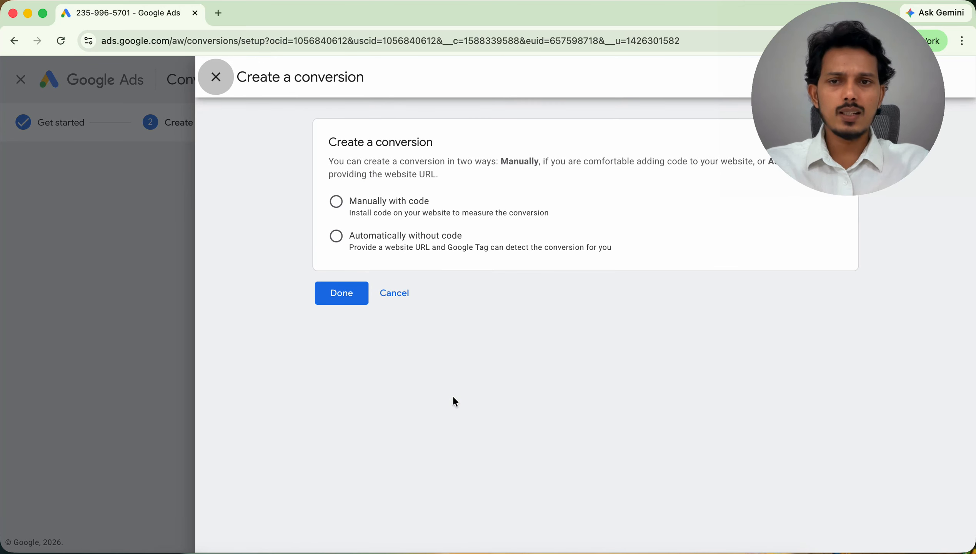
{"action": "left_click", "coordinate": [336, 202]}
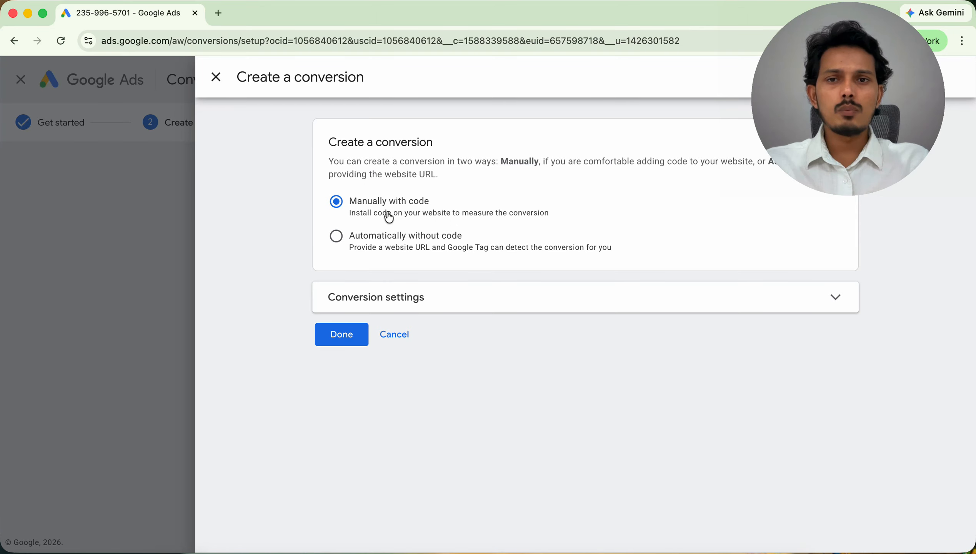
Expand the conversion settings and review the action optimization, conversion name and value options.
{"action": "left_click", "coordinate": [438, 310]}
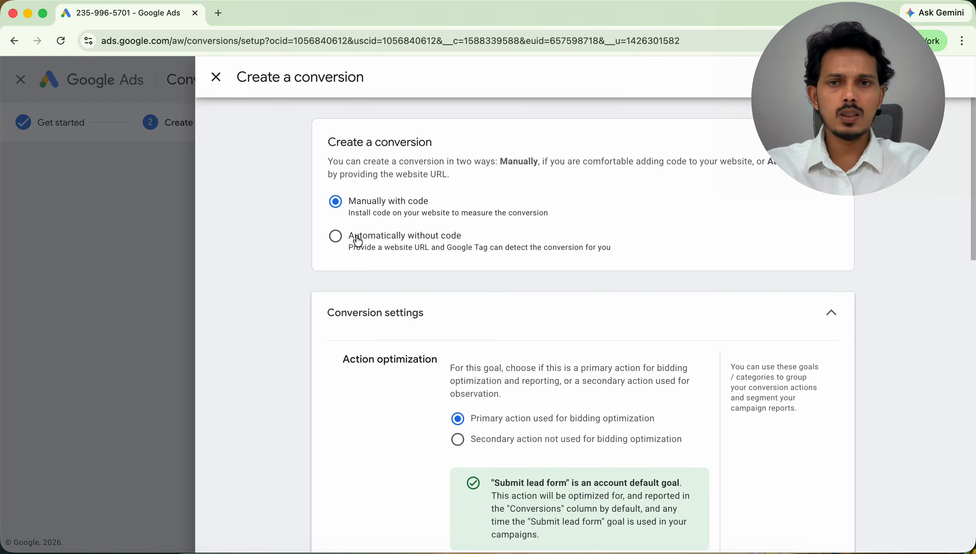
{"action": "scroll", "coordinate": [382, 340], "scroll_direction": "down", "scroll_amount": 4}
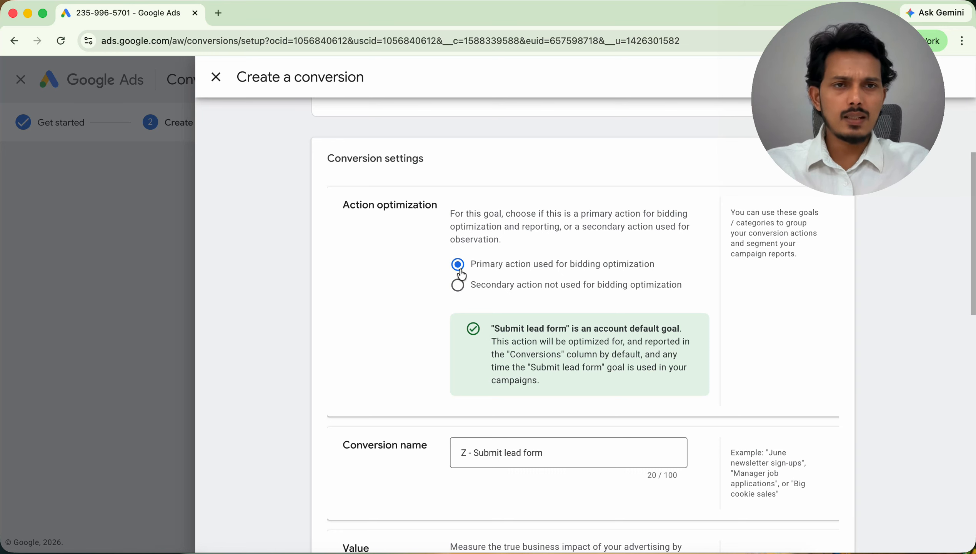
{"action": "scroll", "coordinate": [434, 326], "scroll_direction": "down", "scroll_amount": 3}
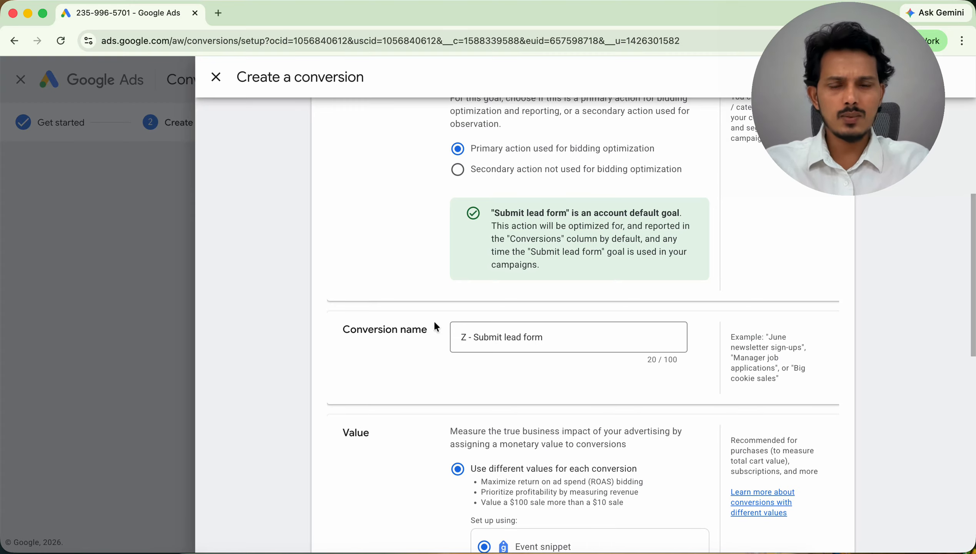
{"action": "scroll", "coordinate": [433, 320], "scroll_direction": "down", "scroll_amount": 3}
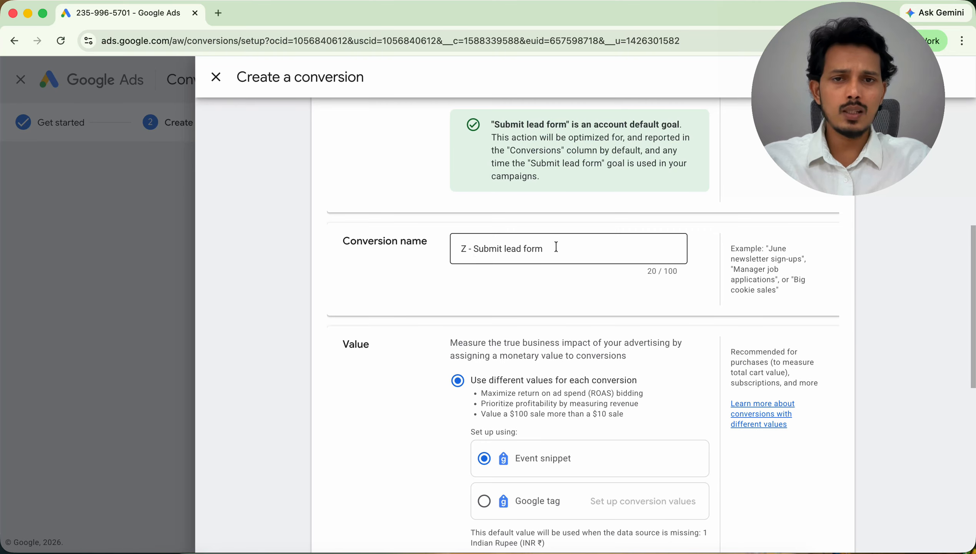
{"action": "scroll", "coordinate": [468, 302], "scroll_direction": "down", "scroll_amount": 4}
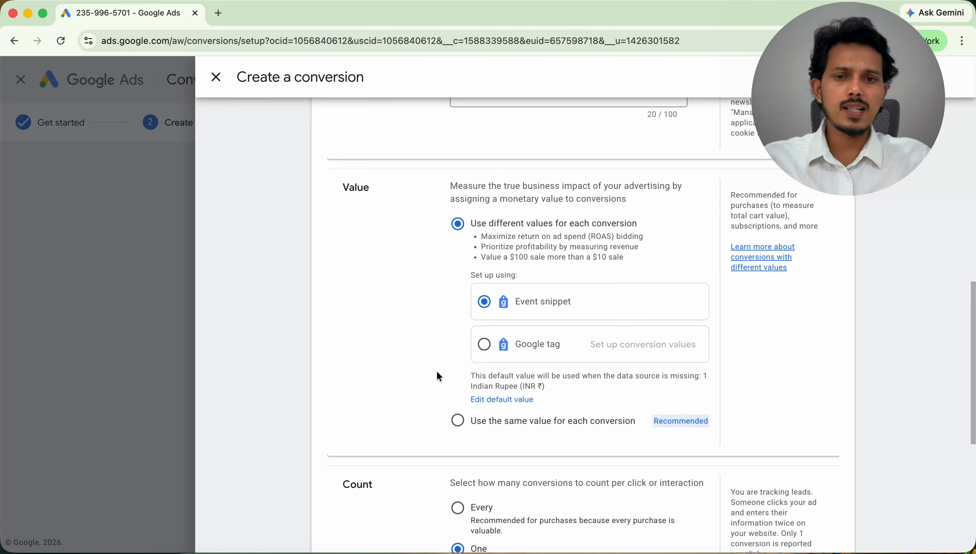
{"action": "left_click", "coordinate": [457, 421]}
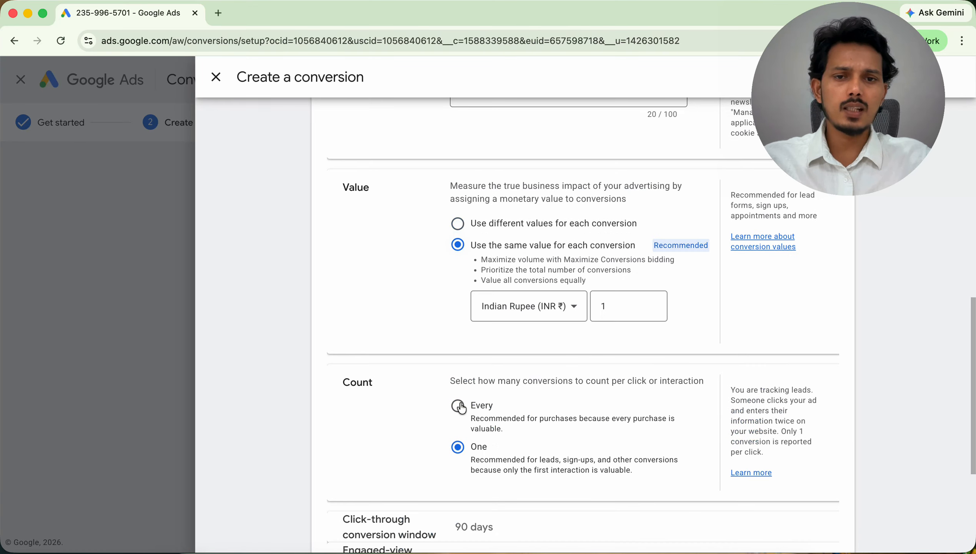
{"action": "left_click", "coordinate": [628, 308]}
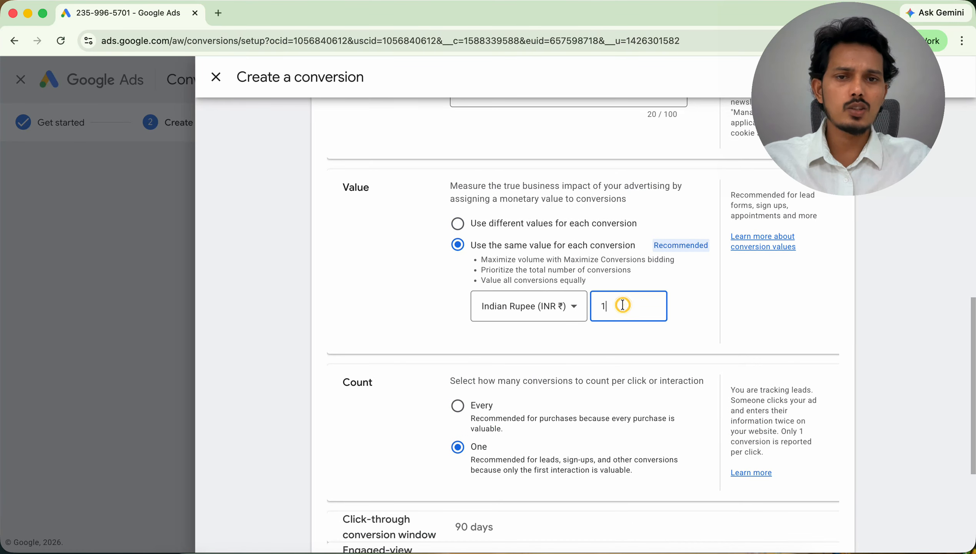
{"action": "left_click", "coordinate": [458, 224]}
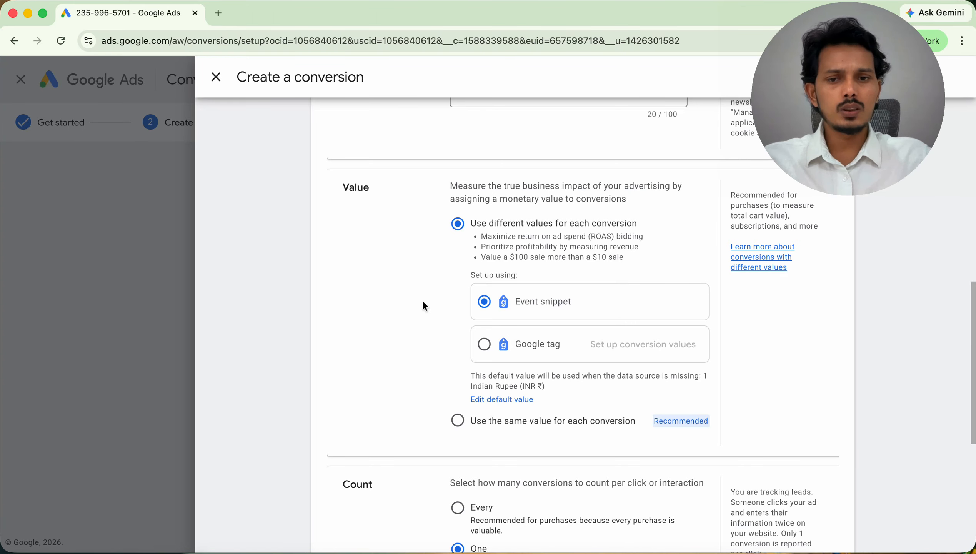
Keep the count at One, finish the conversion settings and save the conversion to continue to the setup instructions.
{"action": "scroll", "coordinate": [425, 306], "scroll_direction": "down", "scroll_amount": 5}
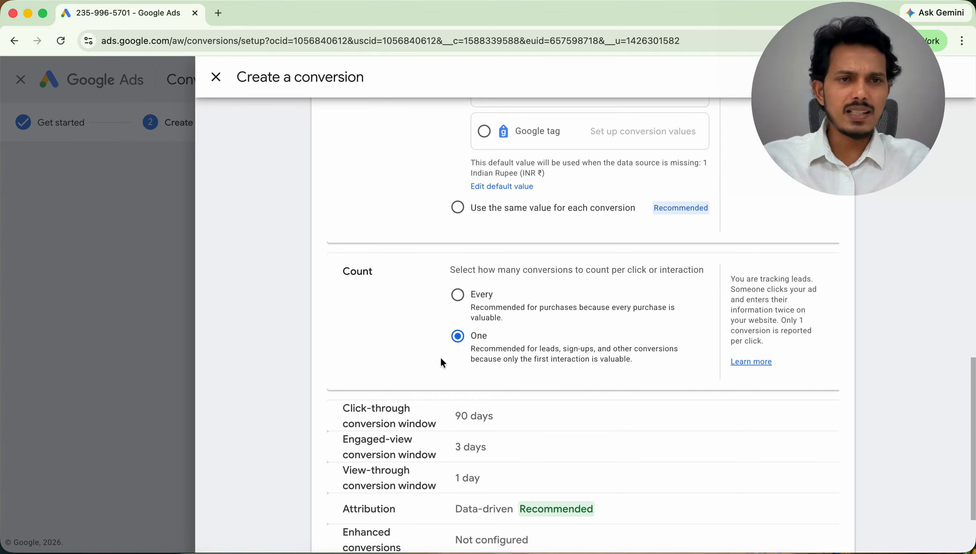
{"action": "scroll", "coordinate": [430, 364], "scroll_direction": "down", "scroll_amount": 3}
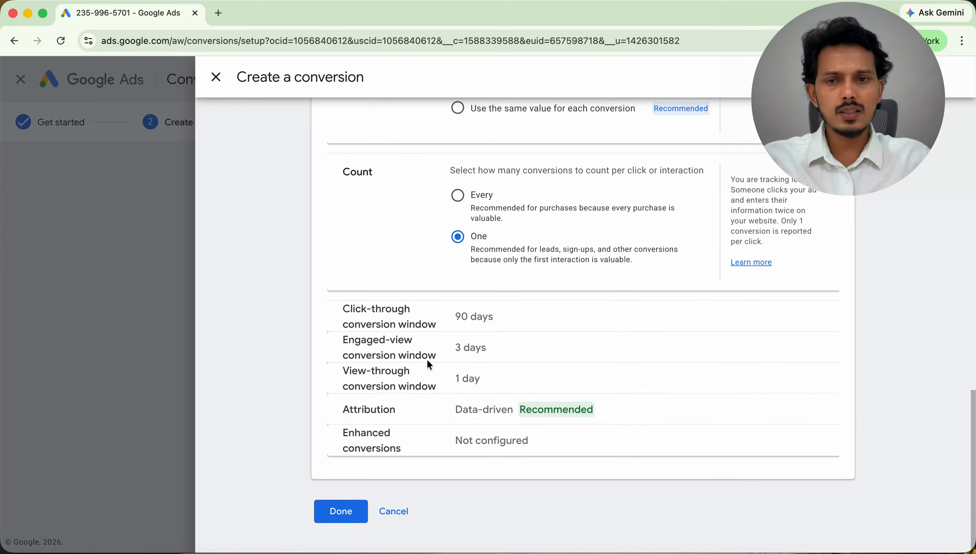
{"action": "left_click", "coordinate": [341, 511]}
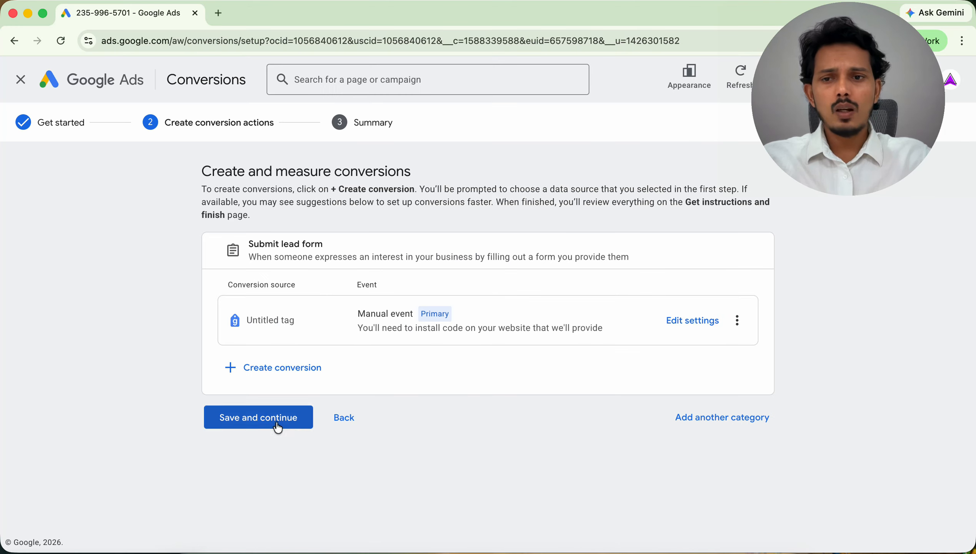
{"action": "left_click", "coordinate": [267, 422]}
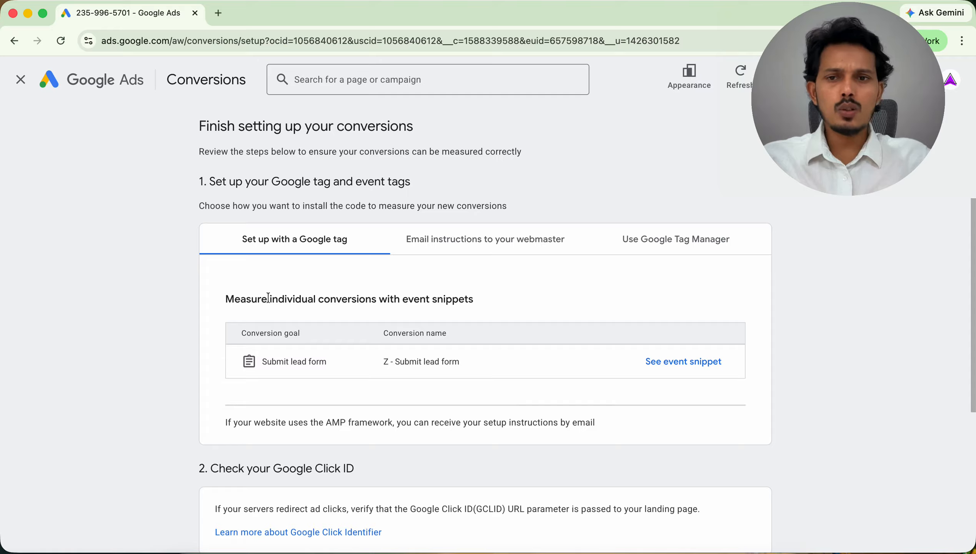
Open the event snippet for the Submit lead form conversion and copy its Page load code.
{"action": "left_click", "coordinate": [674, 362]}
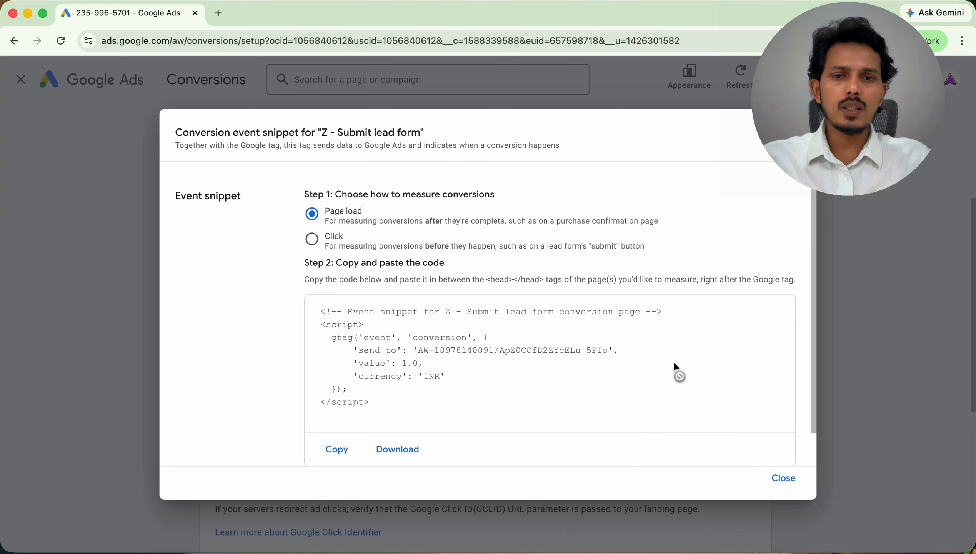
{"action": "left_click", "coordinate": [344, 451]}
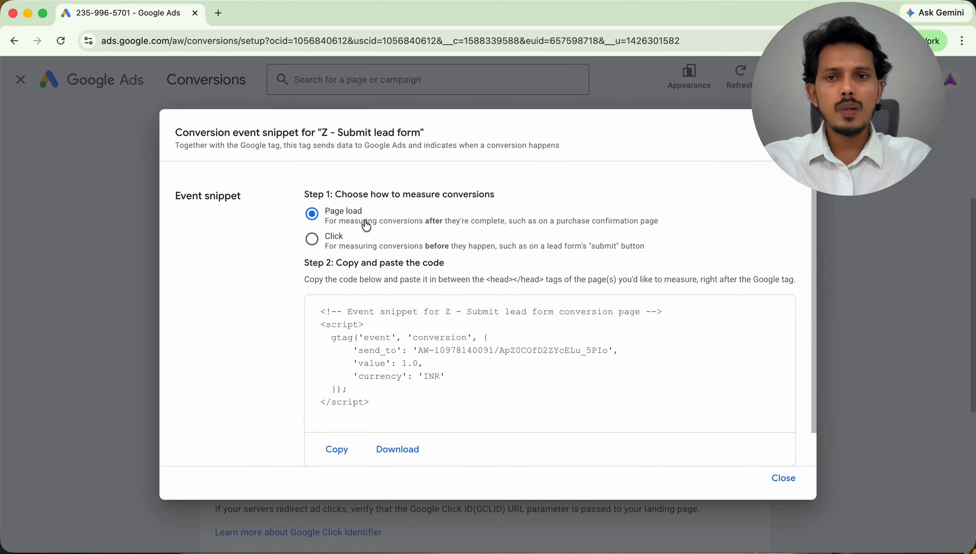
{"action": "left_click", "coordinate": [337, 450]}
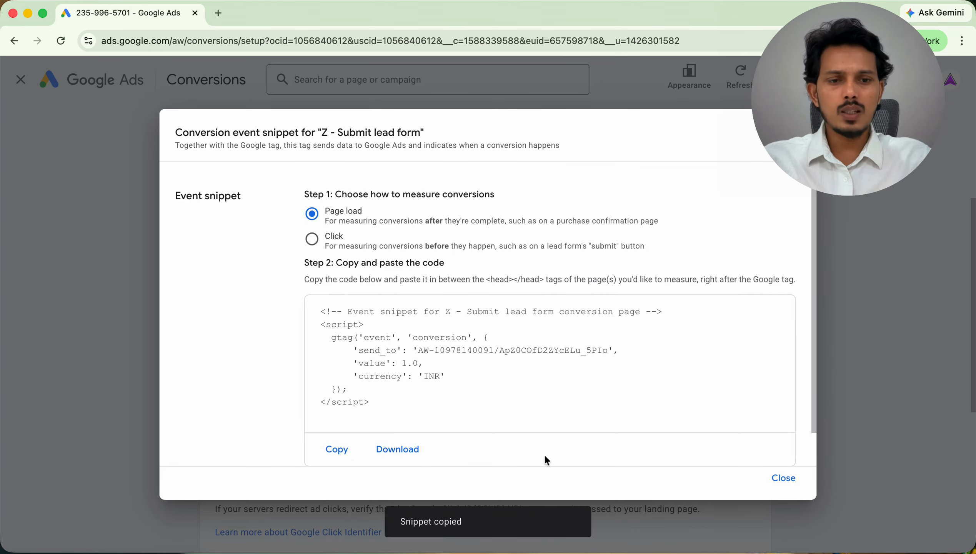
Switch to the WordPress window and add a new HFCM snippet named Thankyou.
{"action": "left_click", "coordinate": [29, 15]}
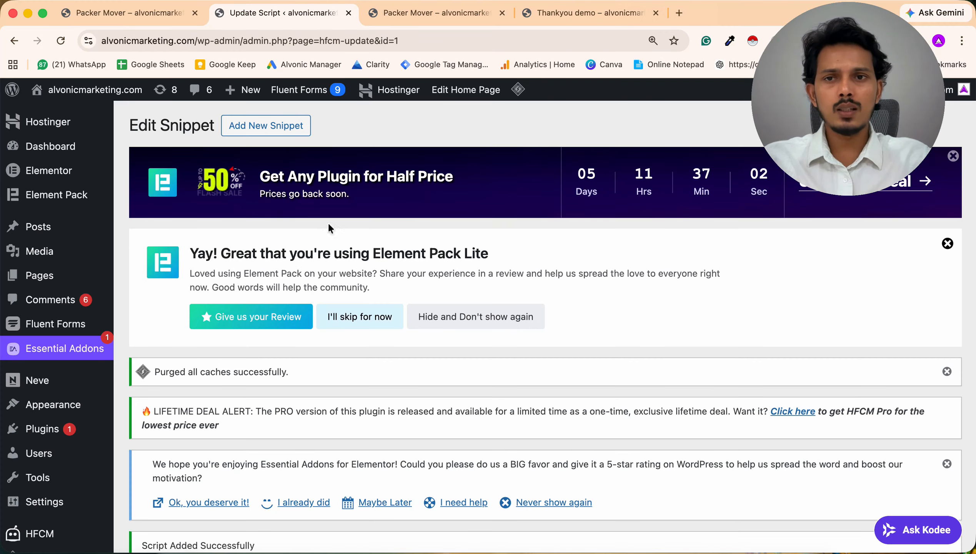
{"action": "left_click", "coordinate": [254, 128]}
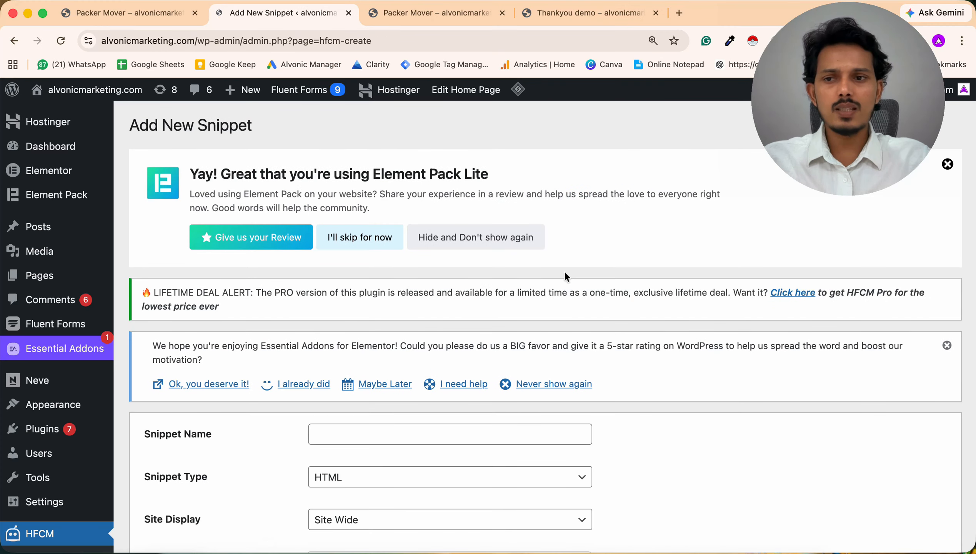
{"action": "scroll", "coordinate": [564, 275], "scroll_direction": "down", "scroll_amount": 5}
{"action": "scroll", "coordinate": [565, 276], "scroll_direction": "down", "scroll_amount": 1}
{"action": "left_click", "coordinate": [358, 167]}
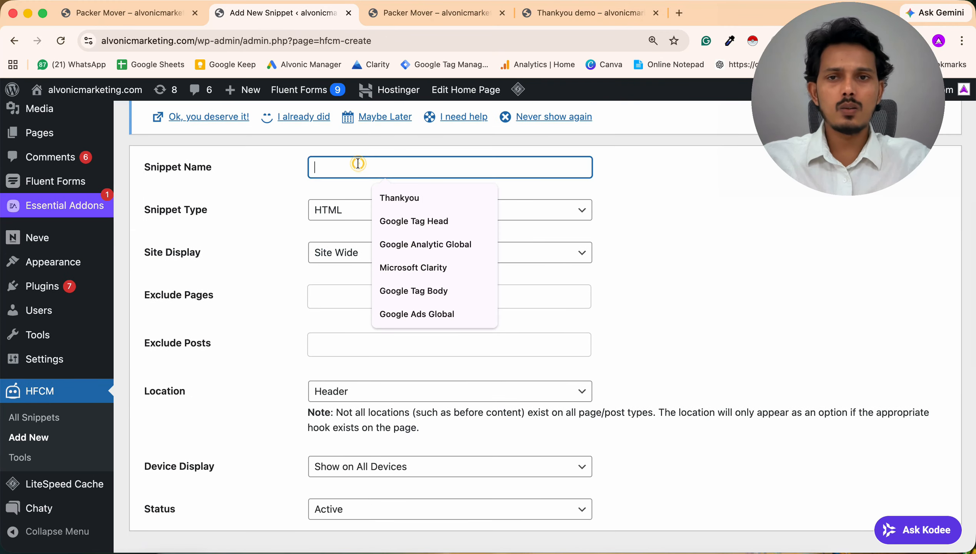
{"action": "left_click", "coordinate": [393, 193]}
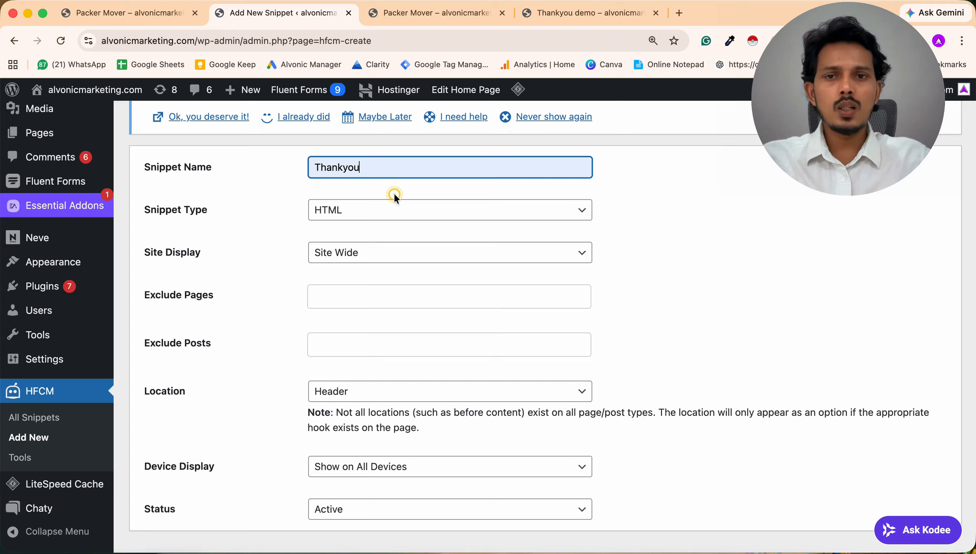
Set the snippet's site display to Specific Pages and add the Thankyou demo page to its page list.
{"action": "left_click", "coordinate": [355, 257]}
{"action": "left_click", "coordinate": [389, 283]}
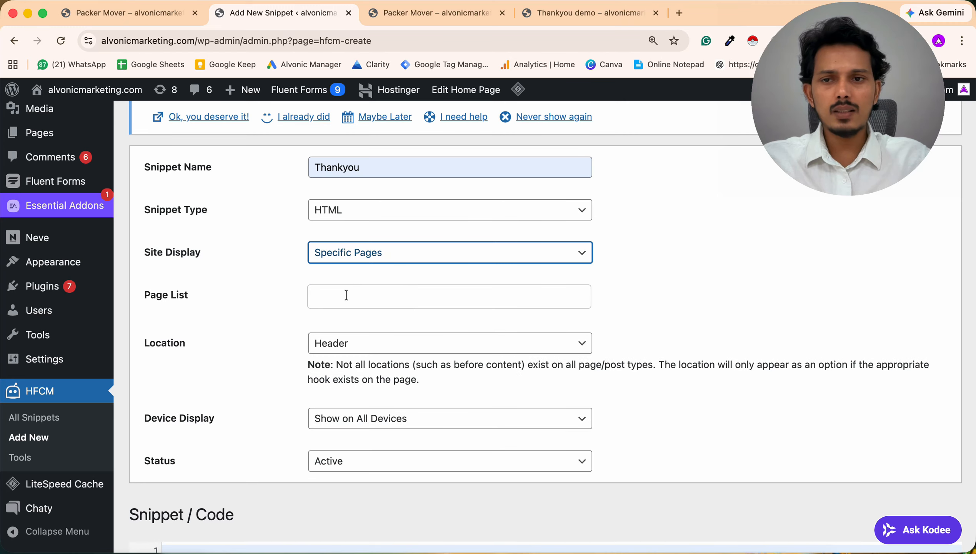
{"action": "left_click", "coordinate": [348, 297]}
{"action": "left_click", "coordinate": [391, 396]}
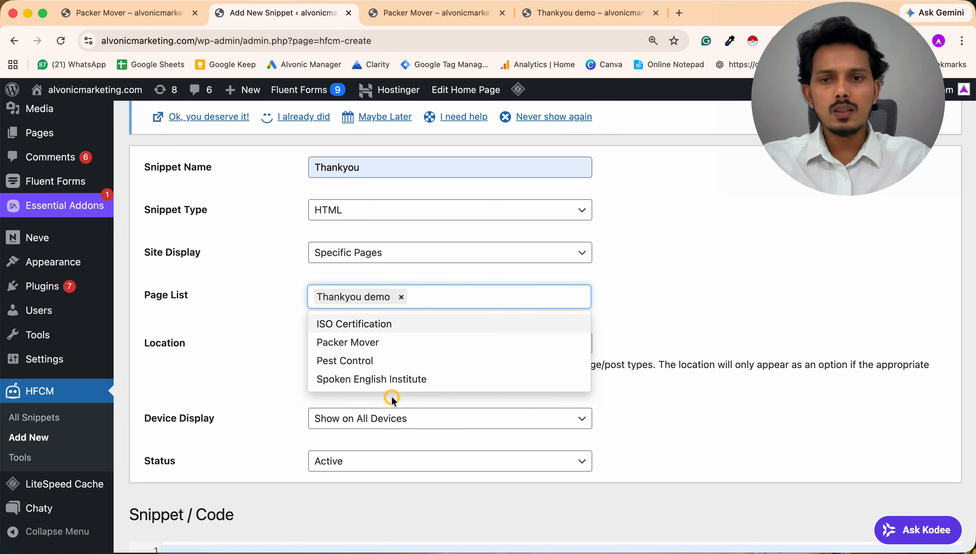
{"action": "left_click", "coordinate": [270, 344]}
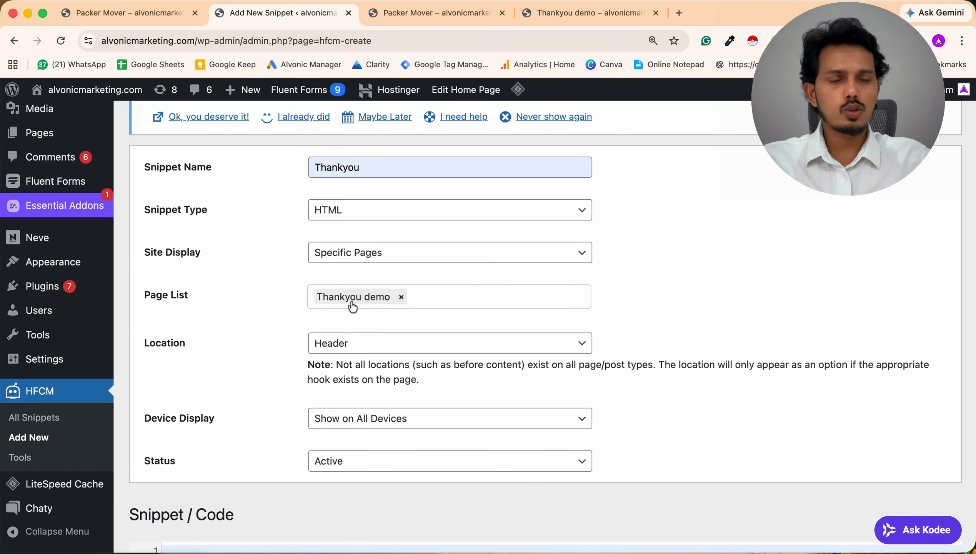
Paste the copied conversion event snippet into the snippet's code area.
{"action": "scroll", "coordinate": [270, 327], "scroll_direction": "down", "scroll_amount": 5}
{"action": "left_click", "coordinate": [272, 328]}
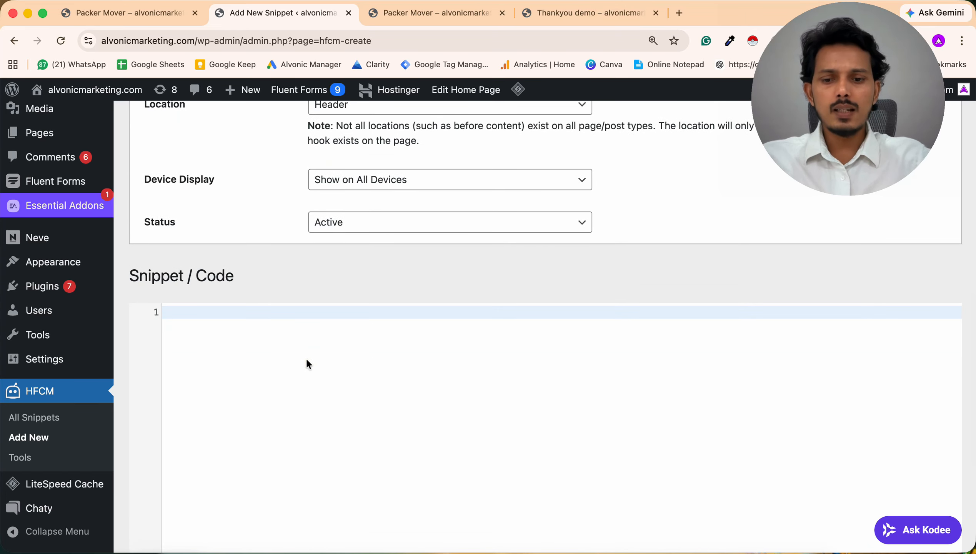
{"action": "key", "text": "super+v"}
Save the Thankyou snippet and purge all of the site's LiteSpeed caches.
{"action": "scroll", "coordinate": [281, 390], "scroll_direction": "down", "scroll_amount": 5}
{"action": "left_click", "coordinate": [152, 494]}
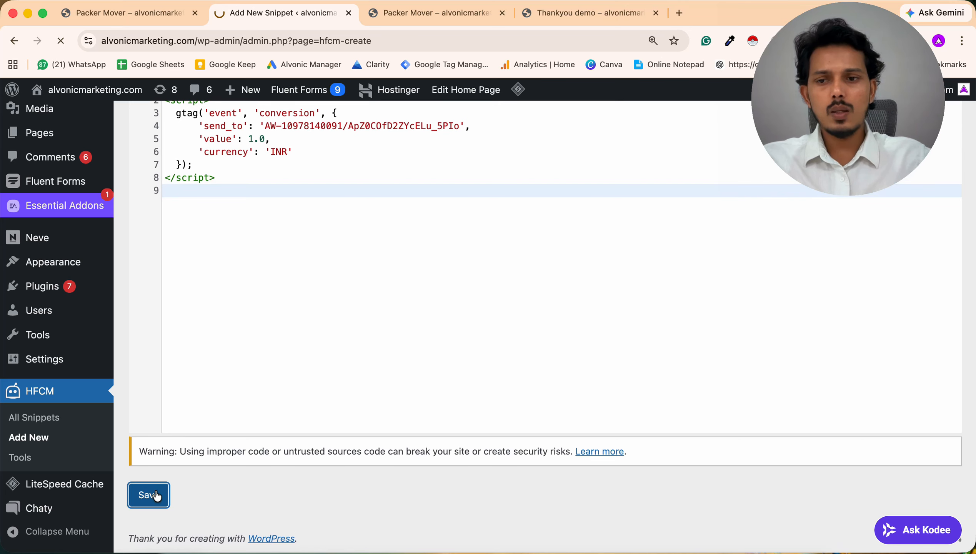
{"action": "mouse_move", "coordinate": [522, 99]}
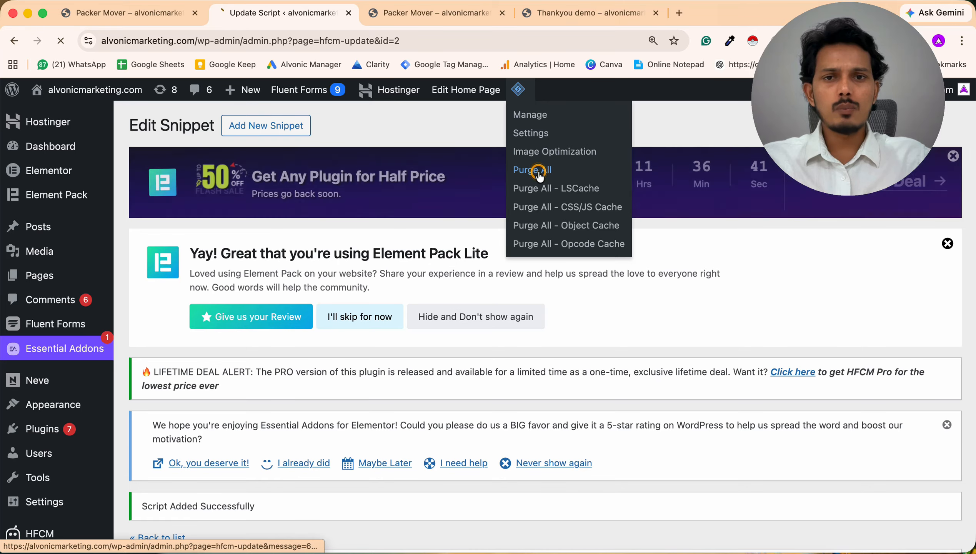
{"action": "left_click", "coordinate": [527, 170]}
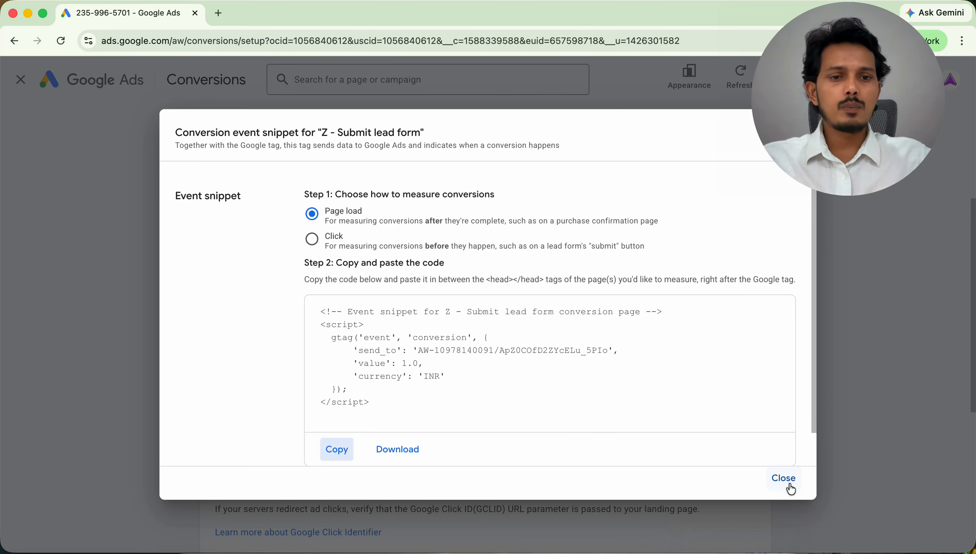
Back in Google Ads, close the event snippet, then agree and finish the setup with enhanced conversions turned on.
{"action": "left_click", "coordinate": [785, 484]}
{"action": "scroll", "coordinate": [237, 391], "scroll_direction": "down", "scroll_amount": 7}
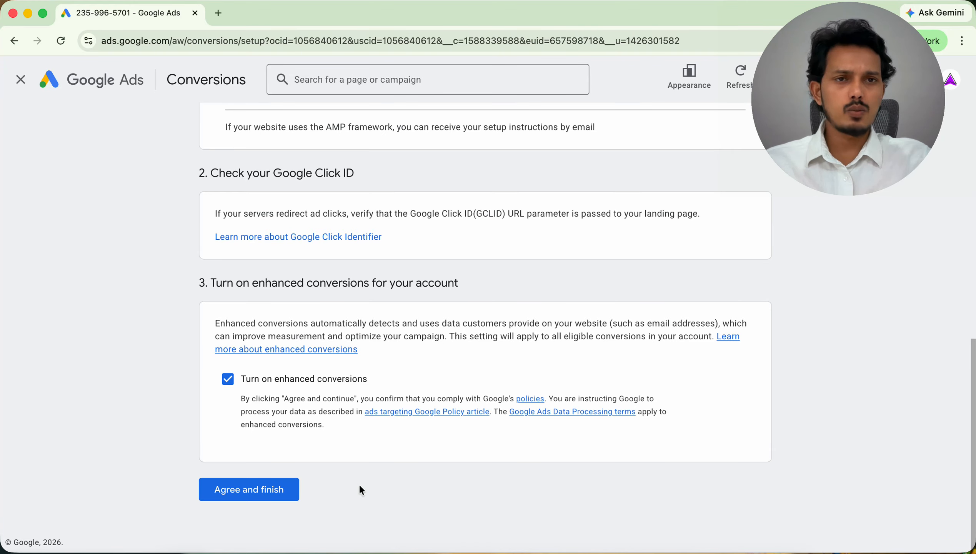
{"action": "left_click", "coordinate": [258, 489]}
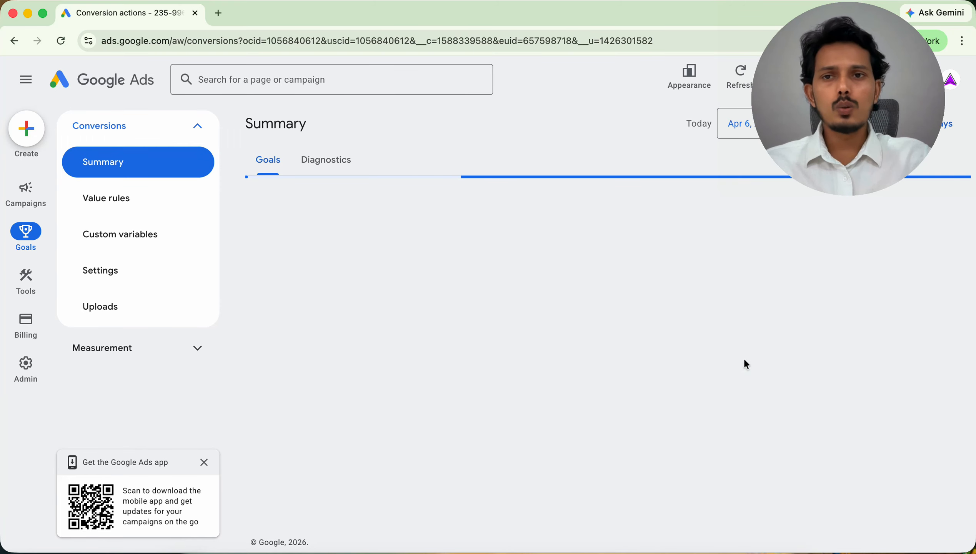
Review the status of the website conversion actions grouped under the Submit lead form goal.
{"action": "scroll", "coordinate": [599, 318], "scroll_direction": "down", "scroll_amount": 10}
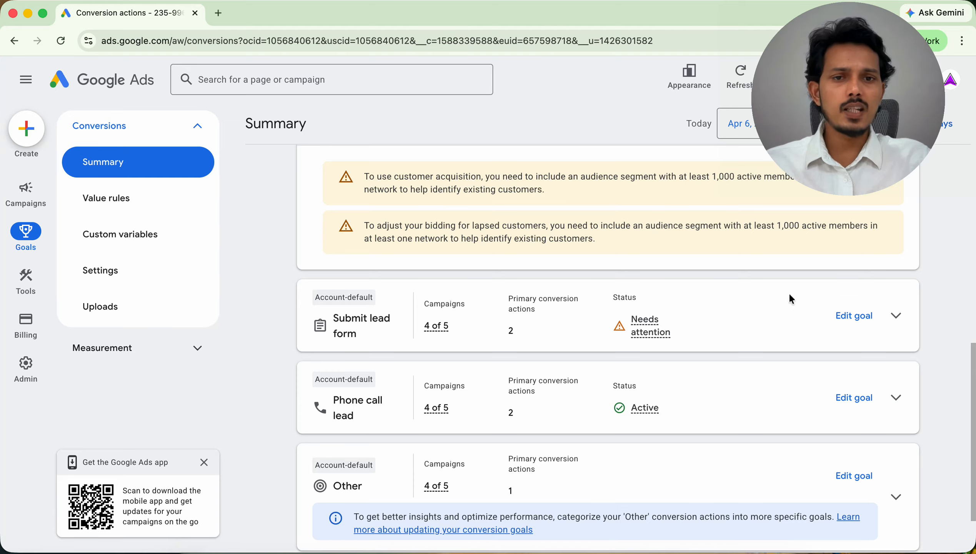
{"action": "left_click", "coordinate": [897, 316]}
{"action": "scroll", "coordinate": [688, 470], "scroll_direction": "down", "scroll_amount": 2}
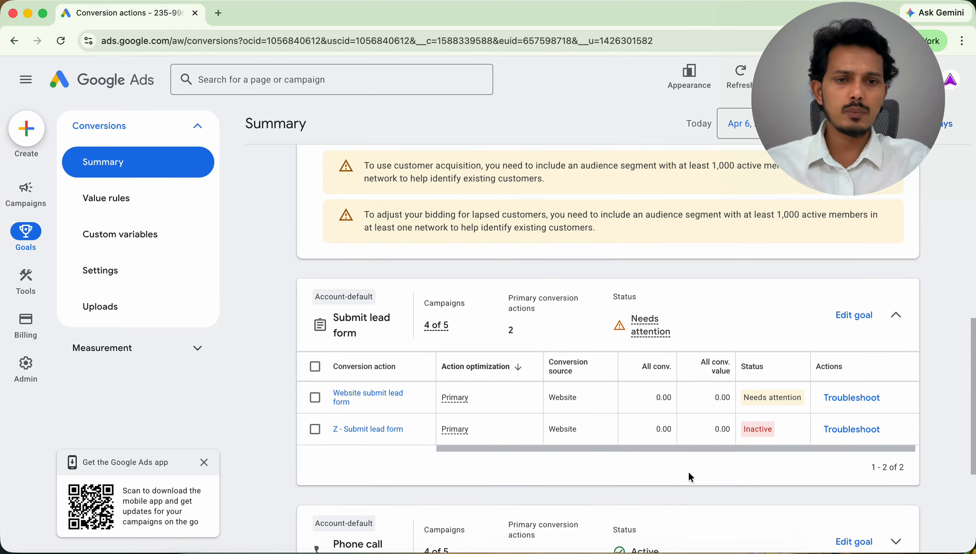
{"action": "scroll", "coordinate": [688, 470], "scroll_direction": "down", "scroll_amount": 2}
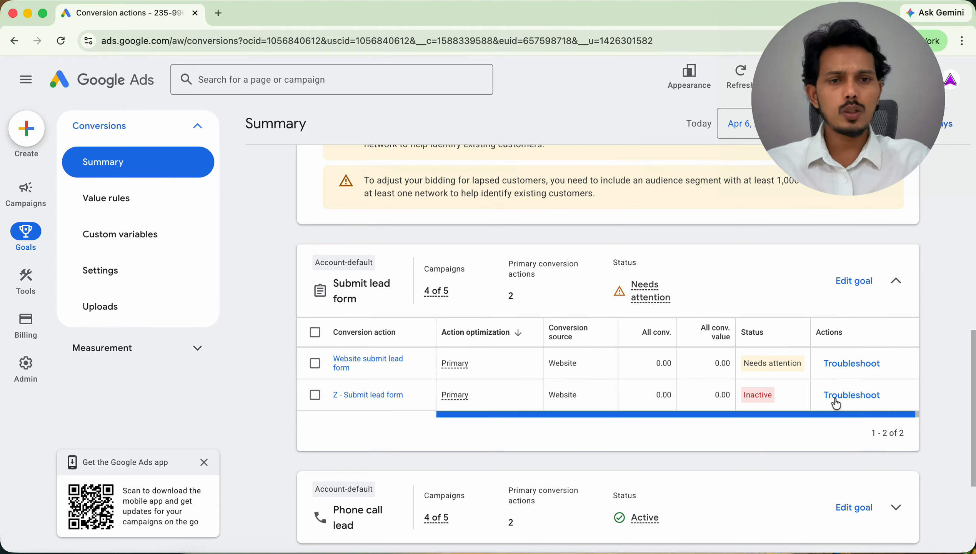
{"action": "left_click", "coordinate": [896, 280]}
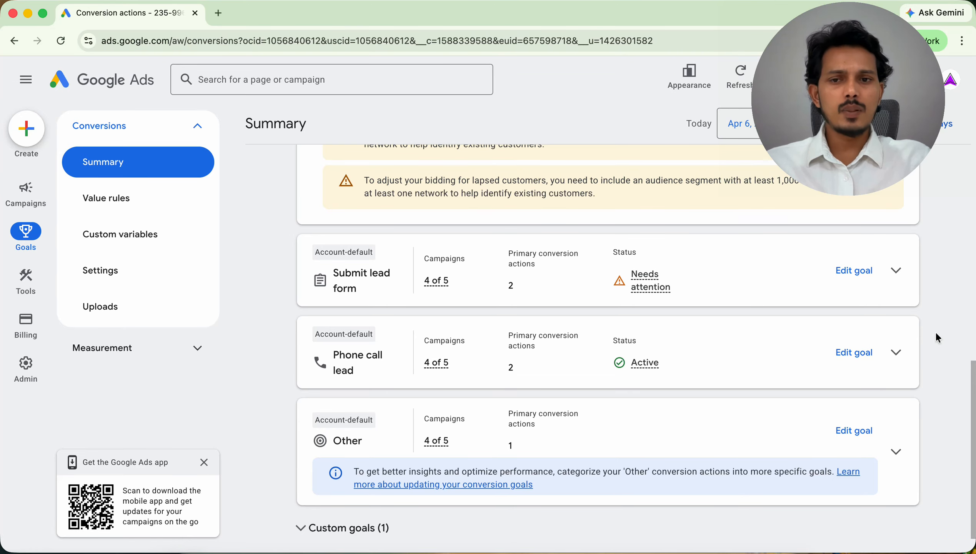
Look up the account's existing call assets across all campaigns.
{"action": "mouse_move", "coordinate": [24, 193]}
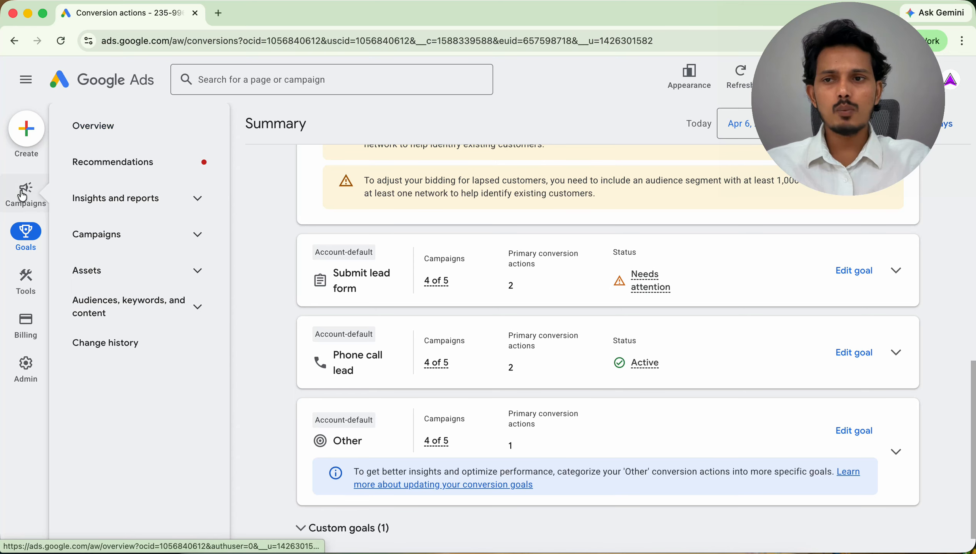
{"action": "left_click", "coordinate": [110, 230]}
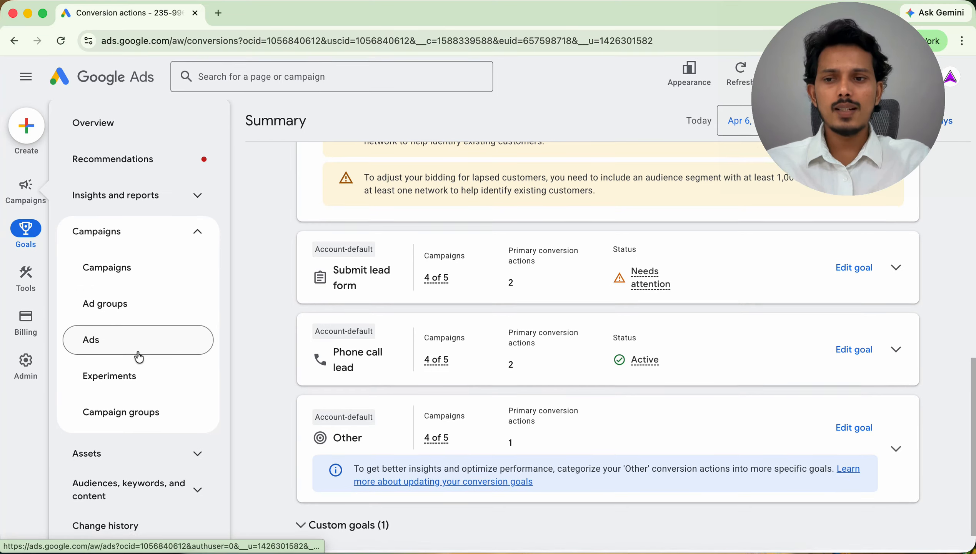
{"action": "left_click", "coordinate": [150, 461]}
{"action": "left_click", "coordinate": [98, 459]}
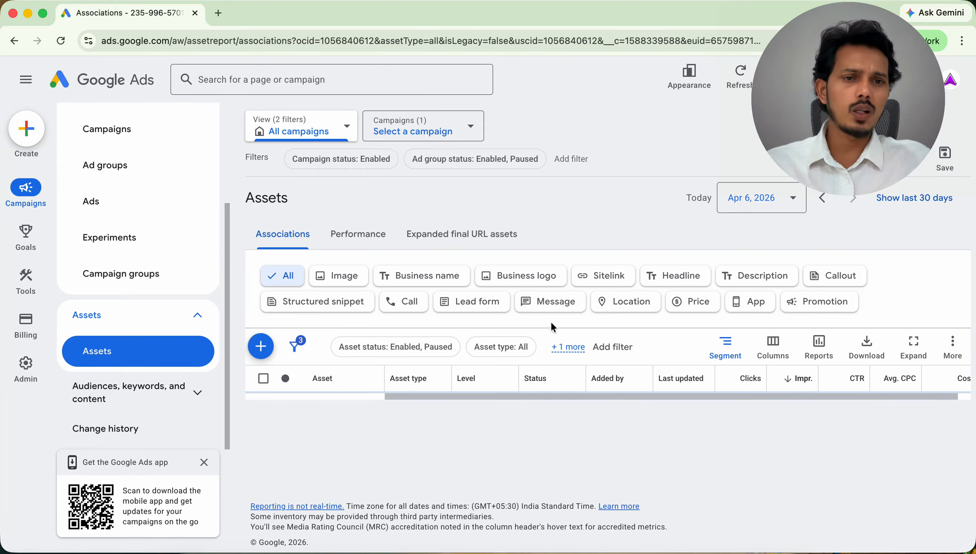
{"action": "left_click", "coordinate": [405, 303]}
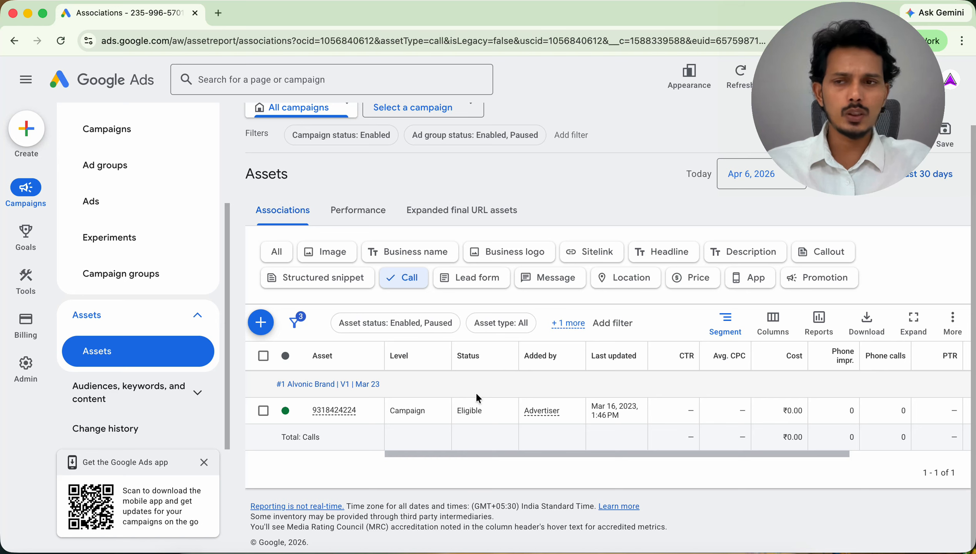
Create a new conversion action in the Phone call lead category with Calls from ads as its data source.
{"action": "left_click", "coordinate": [25, 236]}
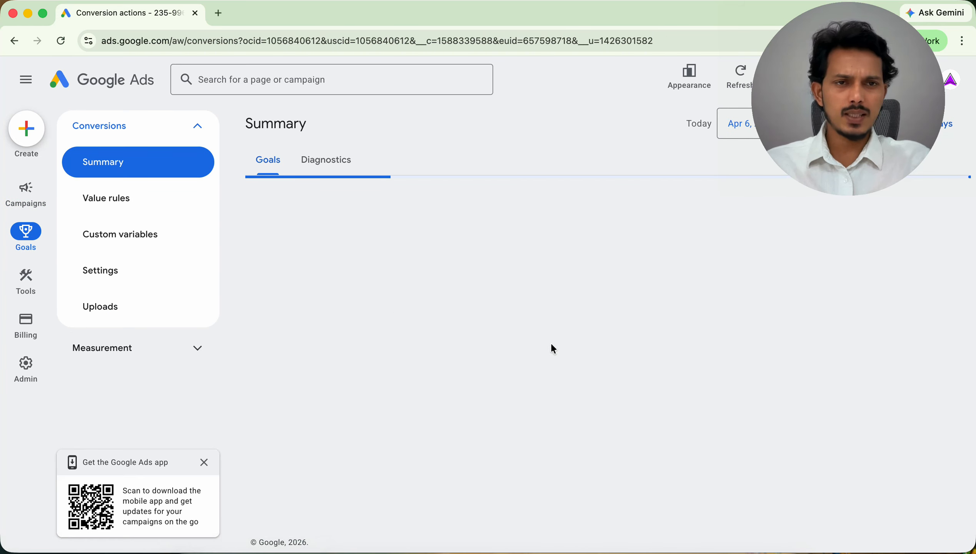
{"action": "scroll", "coordinate": [552, 346], "scroll_direction": "down", "scroll_amount": 10}
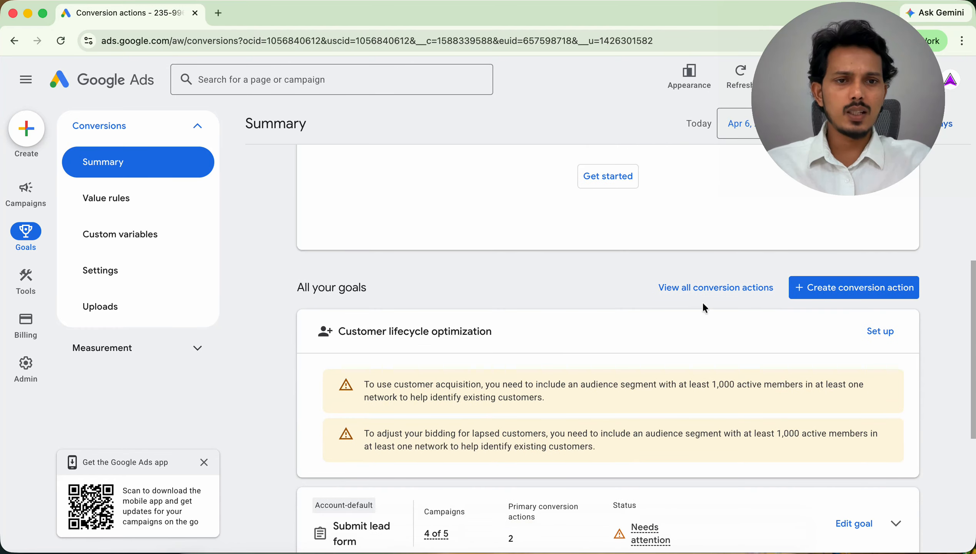
{"action": "left_click", "coordinate": [856, 289]}
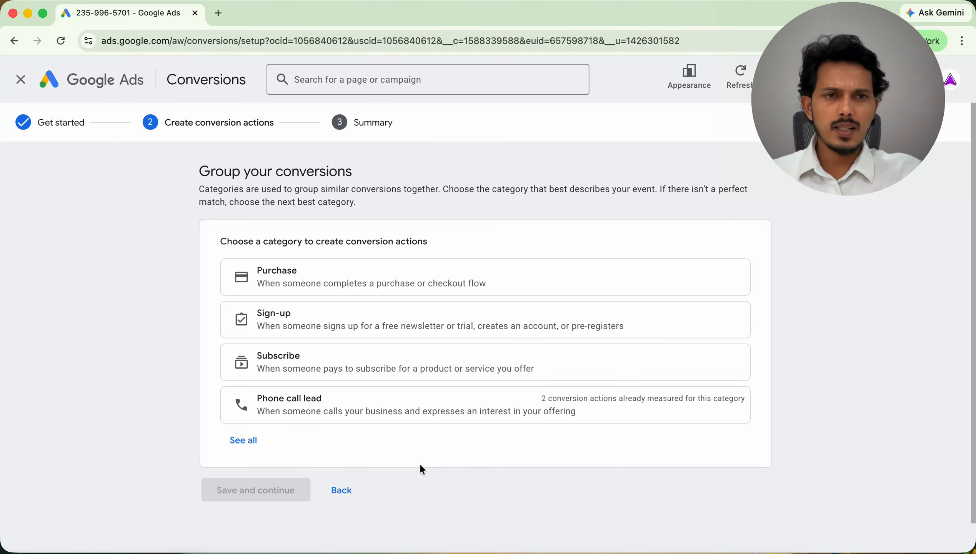
{"action": "left_click", "coordinate": [248, 441]}
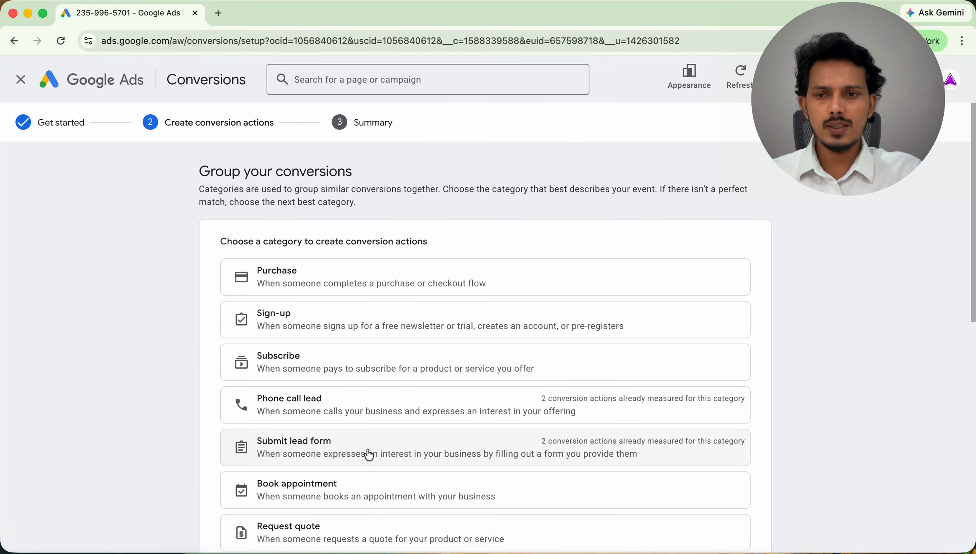
{"action": "scroll", "coordinate": [370, 454], "scroll_direction": "down", "scroll_amount": 2}
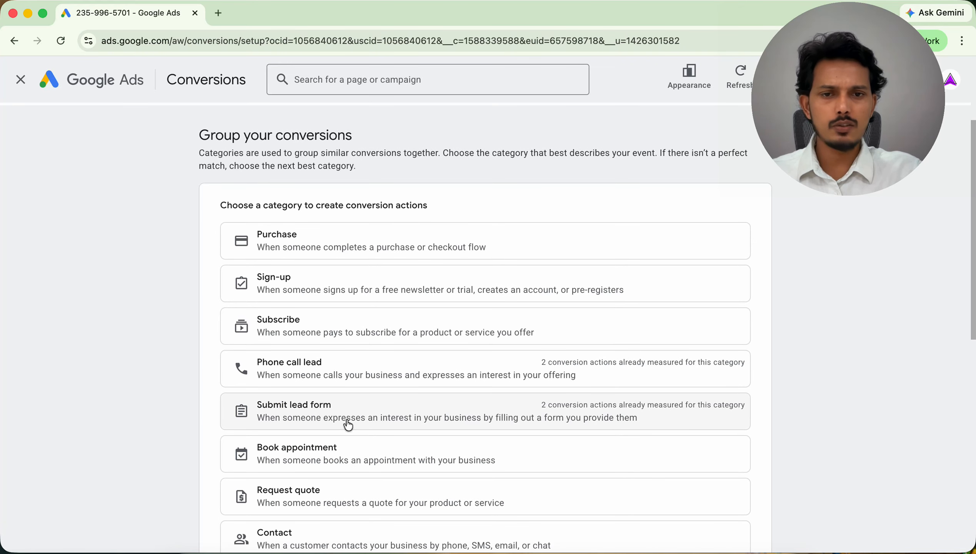
{"action": "left_click", "coordinate": [338, 372]}
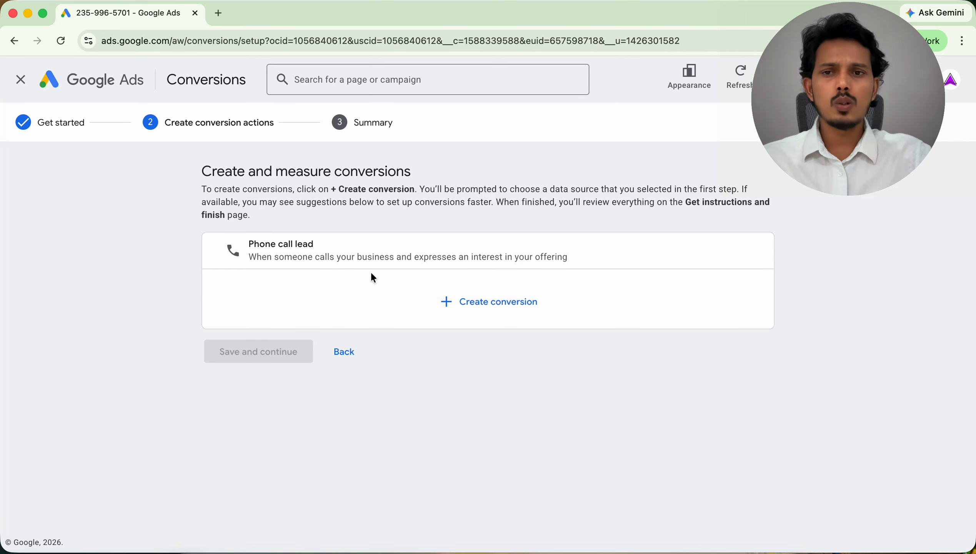
{"action": "left_click", "coordinate": [488, 303]}
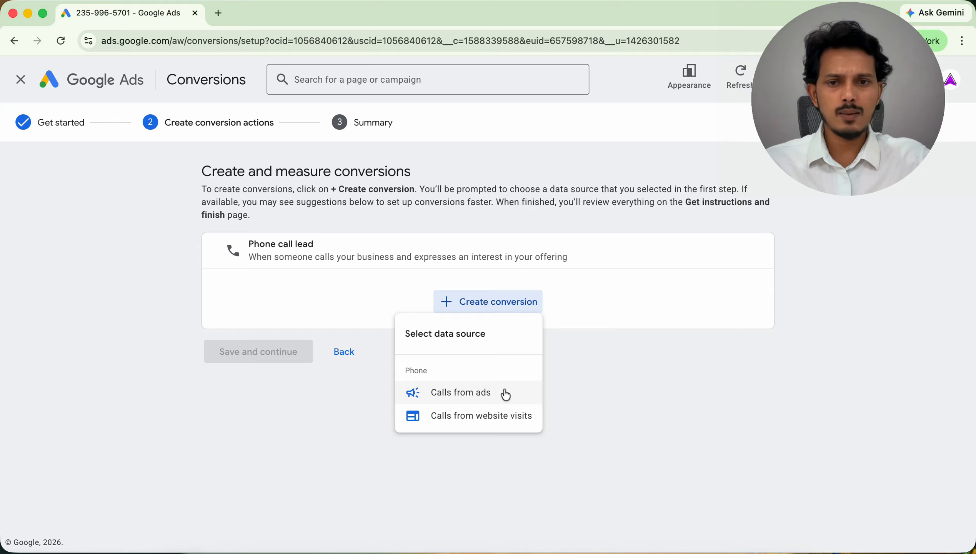
{"action": "left_click", "coordinate": [471, 402]}
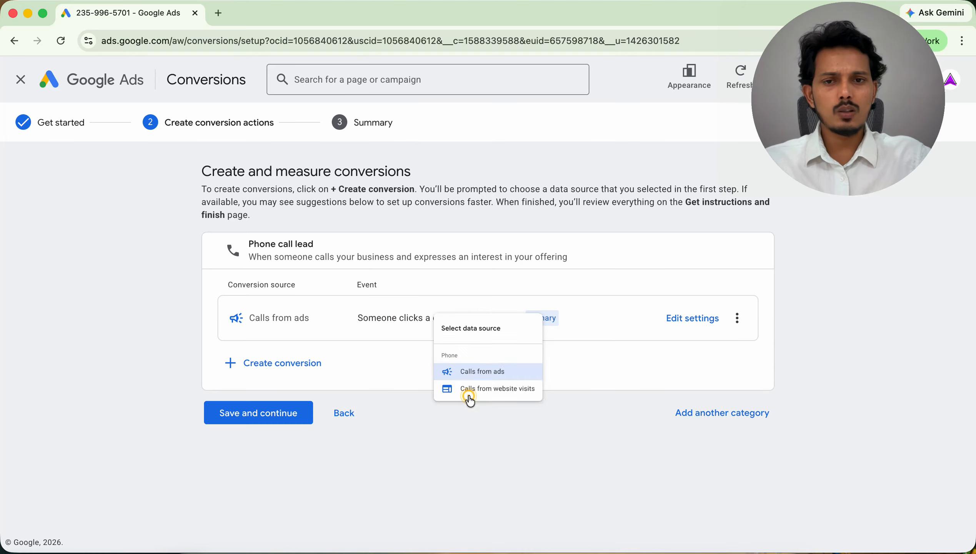
Rename the conversion action "Z - Calls from ads" and choose not to use a value for it.
{"action": "left_click", "coordinate": [689, 327]}
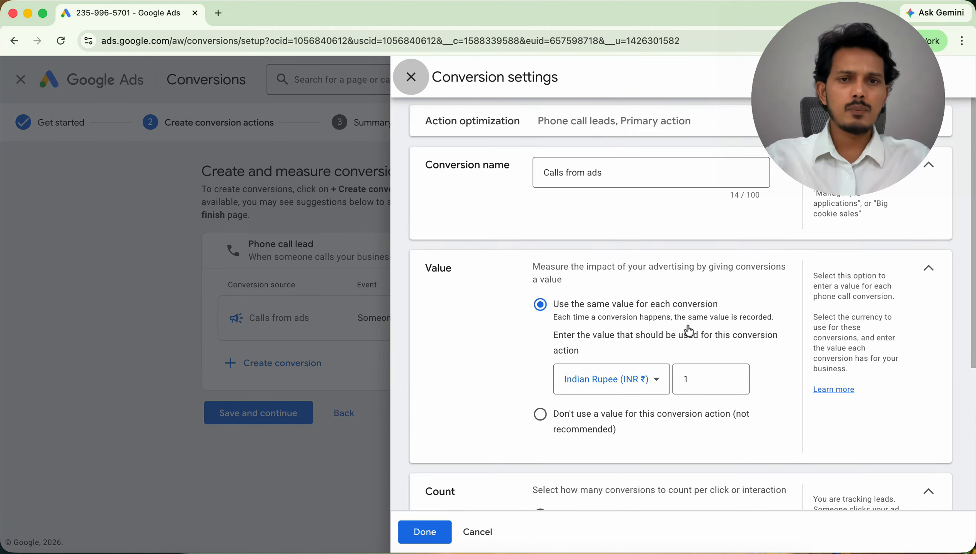
{"action": "left_click", "coordinate": [545, 171]}
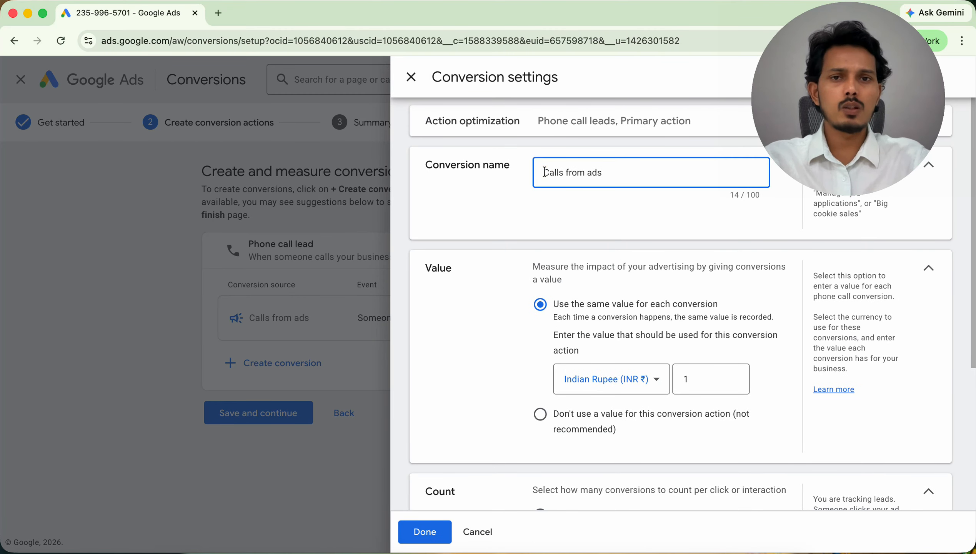
{"action": "type", "text": "Z -"}
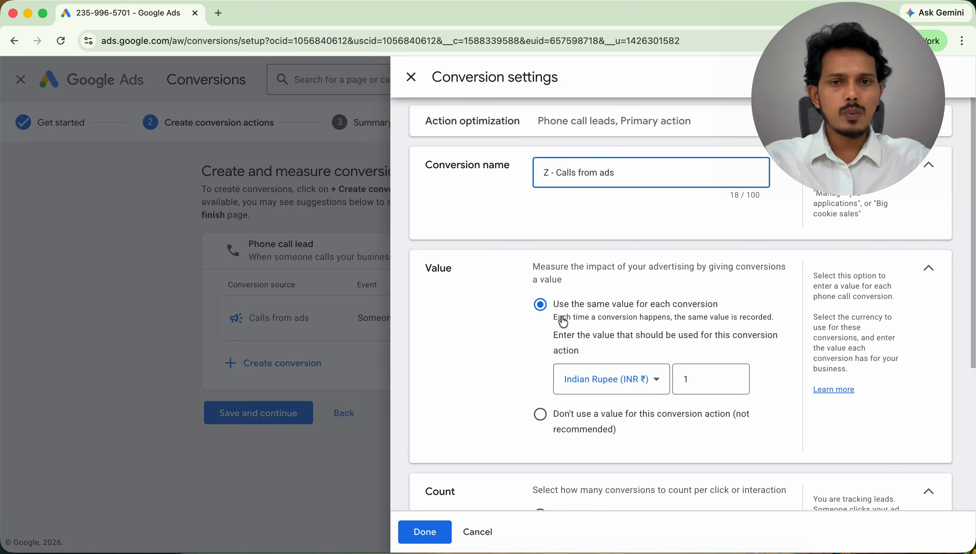
{"action": "scroll", "coordinate": [547, 310], "scroll_direction": "down", "scroll_amount": 2}
{"action": "left_click", "coordinate": [542, 340]}
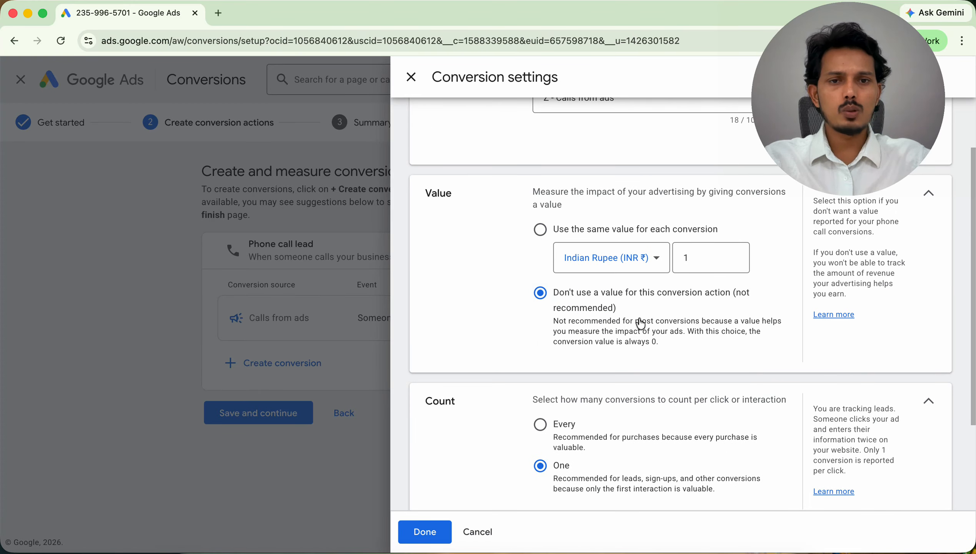
Set the conversion action's minimum call length to 1 second, then save it and finish the setup.
{"action": "scroll", "coordinate": [640, 320], "scroll_direction": "down", "scroll_amount": 3}
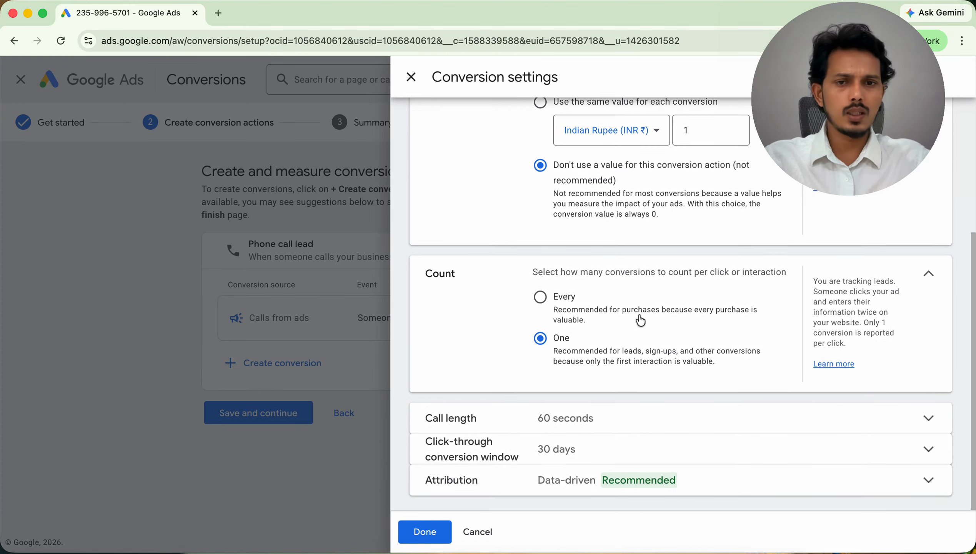
{"action": "left_click", "coordinate": [591, 420]}
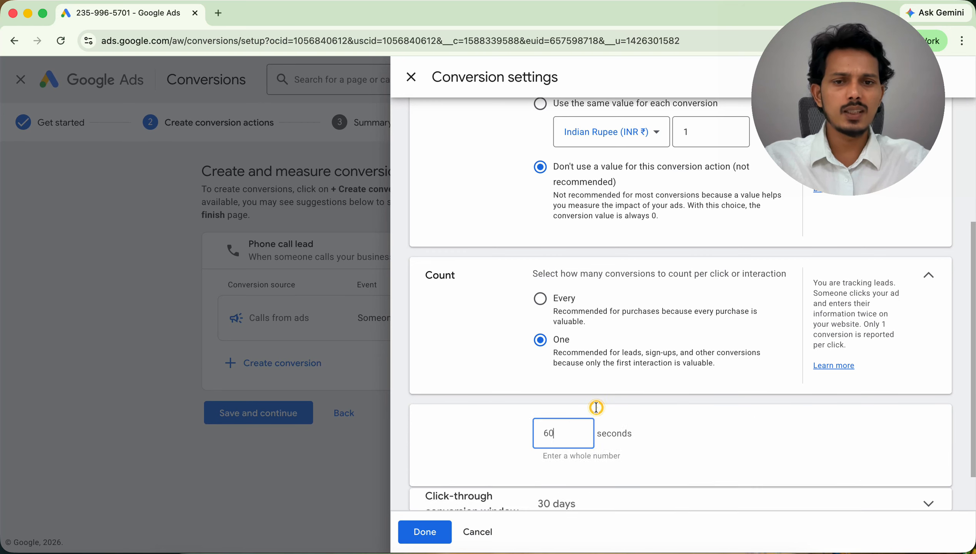
{"action": "double_click", "coordinate": [557, 446]}
{"action": "type", "text": "1"}
{"action": "scroll", "coordinate": [520, 379], "scroll_direction": "down", "scroll_amount": 2}
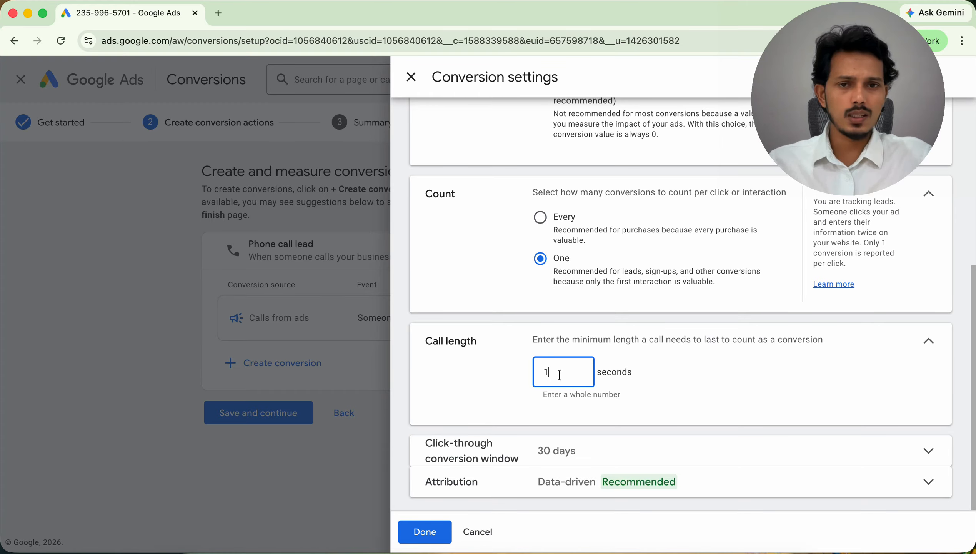
{"action": "left_click", "coordinate": [424, 532]}
{"action": "left_click", "coordinate": [271, 414]}
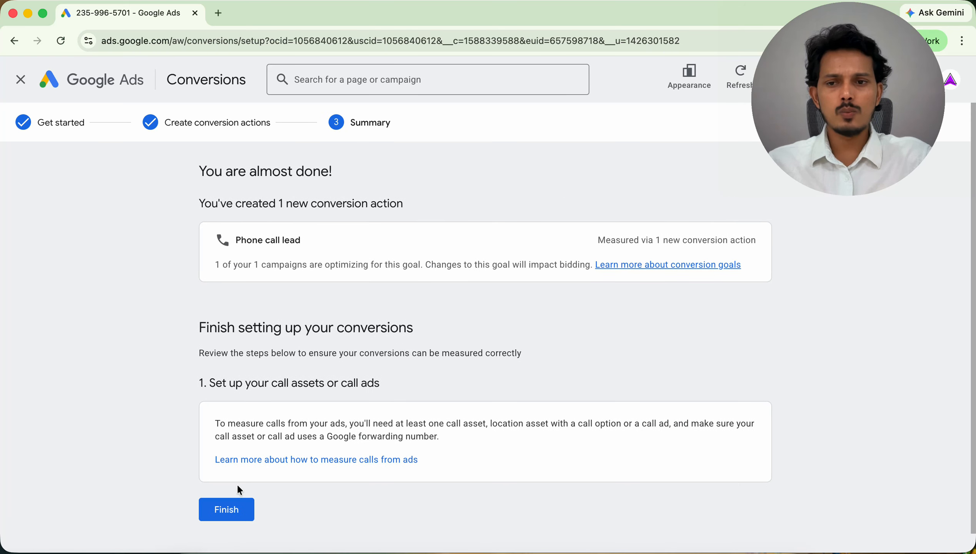
{"action": "left_click", "coordinate": [237, 506]}
Show only the call assets of the campaign "#1 Alvonic Brand | V1 | Mar 23".
{"action": "left_click", "coordinate": [116, 259]}
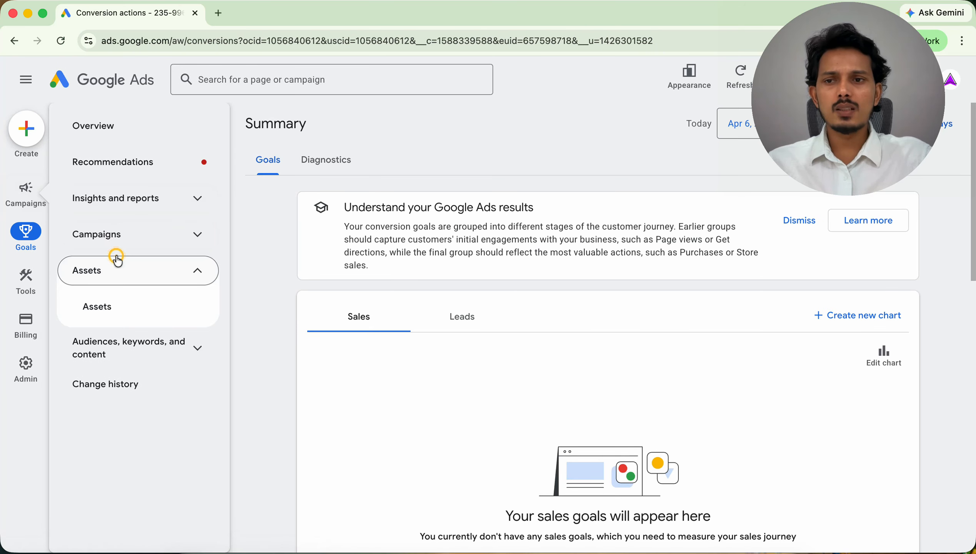
{"action": "left_click", "coordinate": [130, 301]}
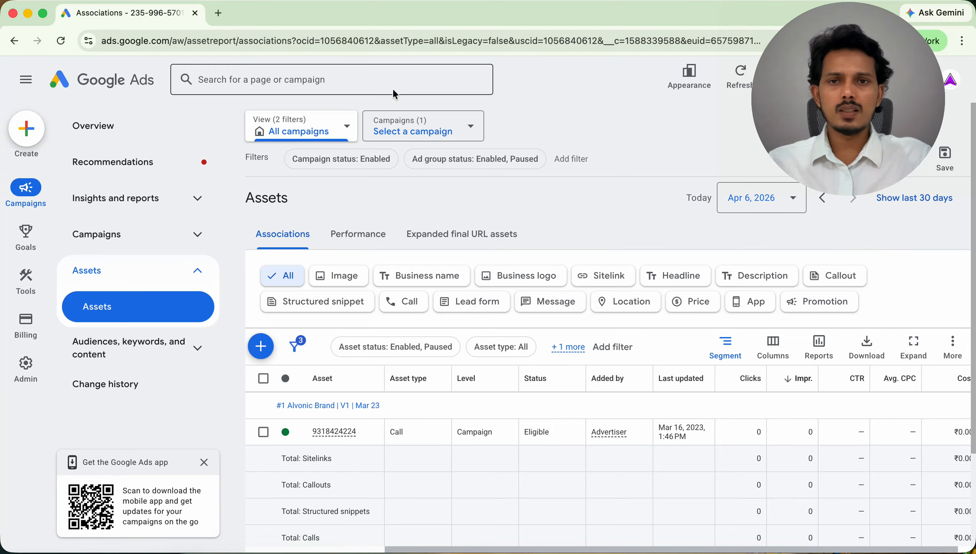
{"action": "left_click", "coordinate": [413, 126]}
{"action": "left_click", "coordinate": [471, 223]}
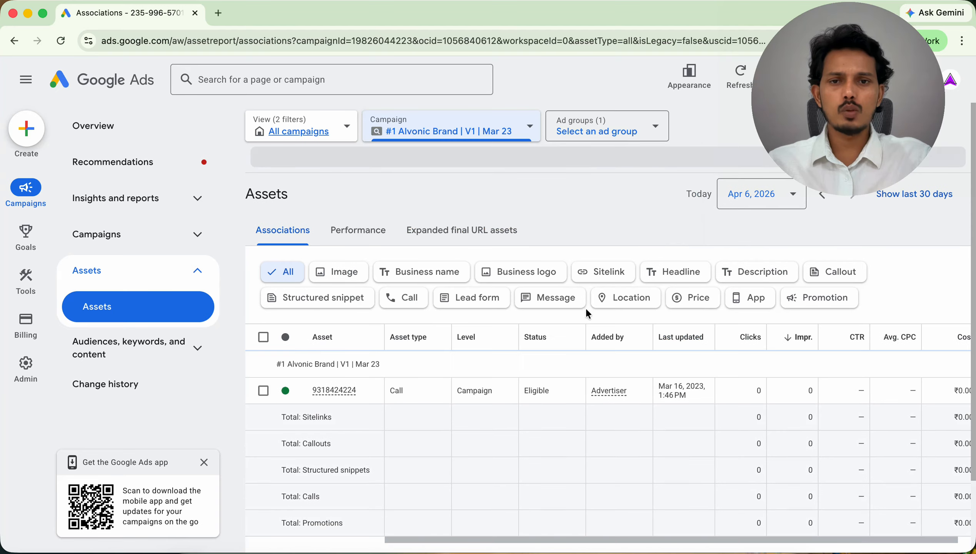
{"action": "left_click", "coordinate": [405, 298]}
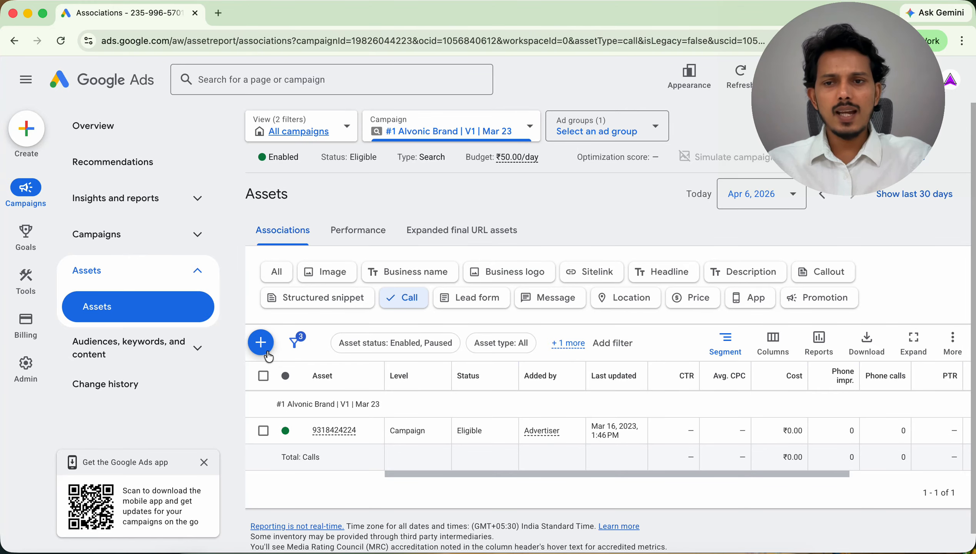
Edit the campaign's call asset to use "Z - Calls from ads" as its conversion action and save it.
{"action": "left_click", "coordinate": [361, 431]}
{"action": "left_click", "coordinate": [337, 436]}
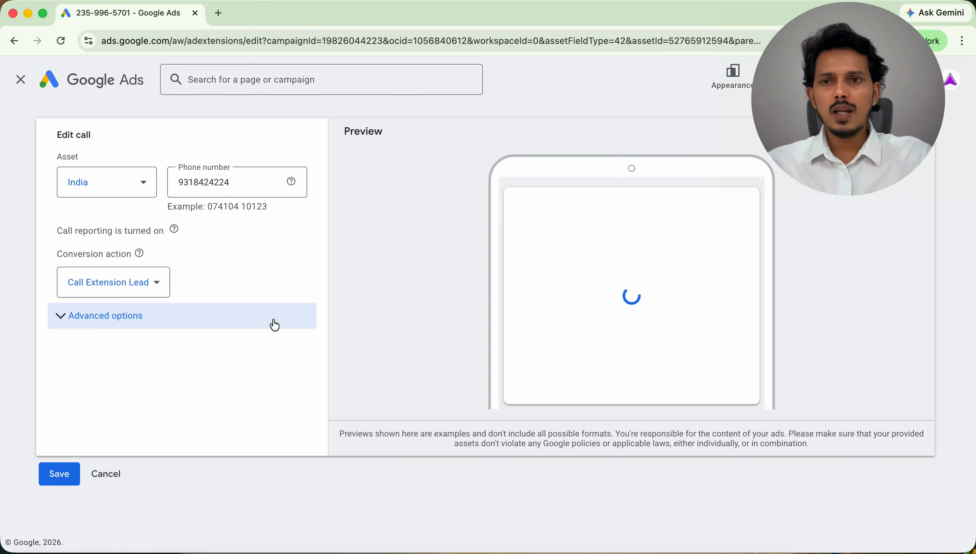
{"action": "left_click", "coordinate": [275, 326]}
{"action": "left_click", "coordinate": [153, 279]}
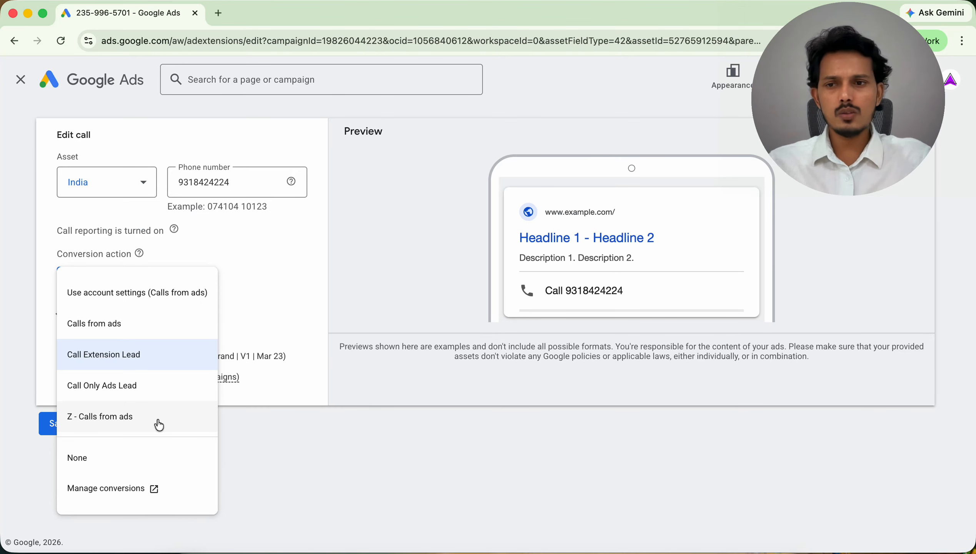
{"action": "left_click", "coordinate": [116, 425]}
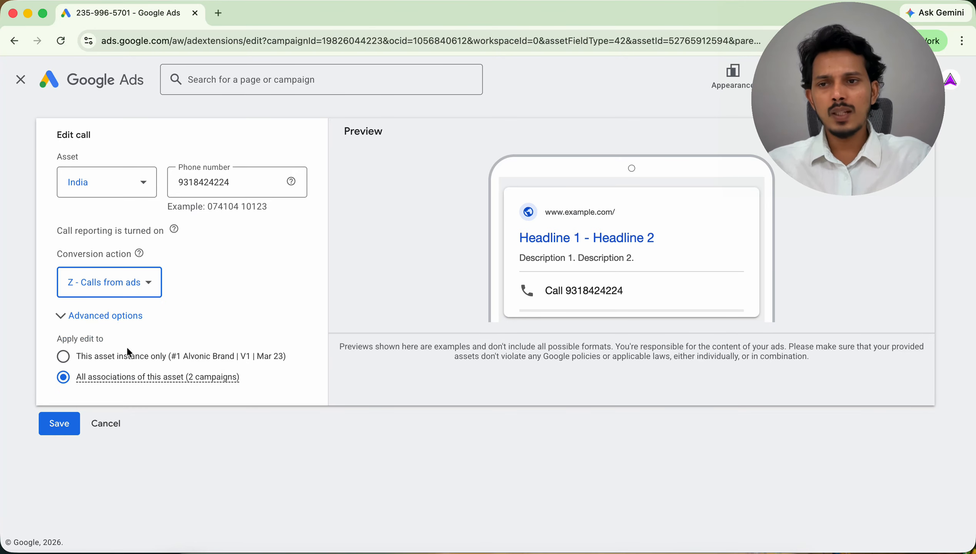
{"action": "left_click", "coordinate": [113, 292]}
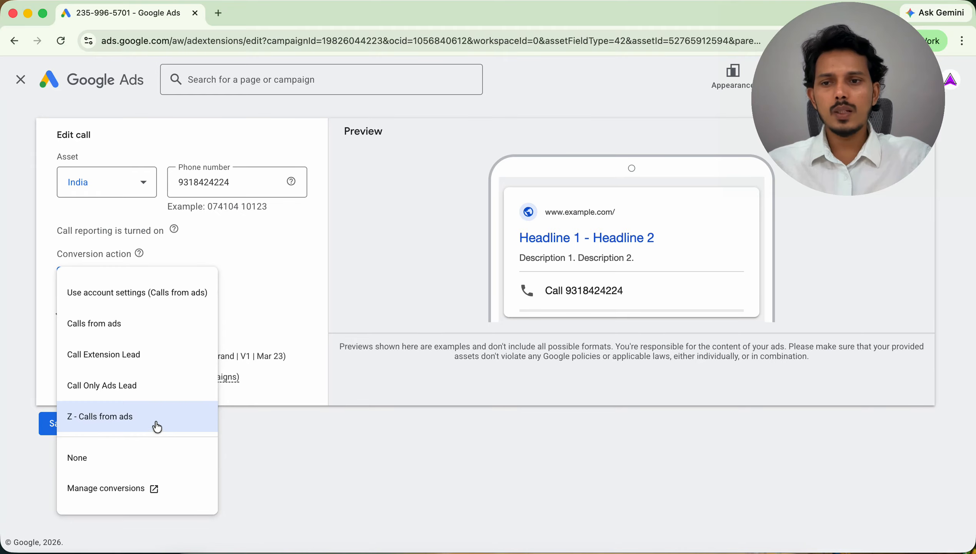
{"action": "left_click", "coordinate": [296, 429]}
{"action": "left_click", "coordinate": [61, 422]}
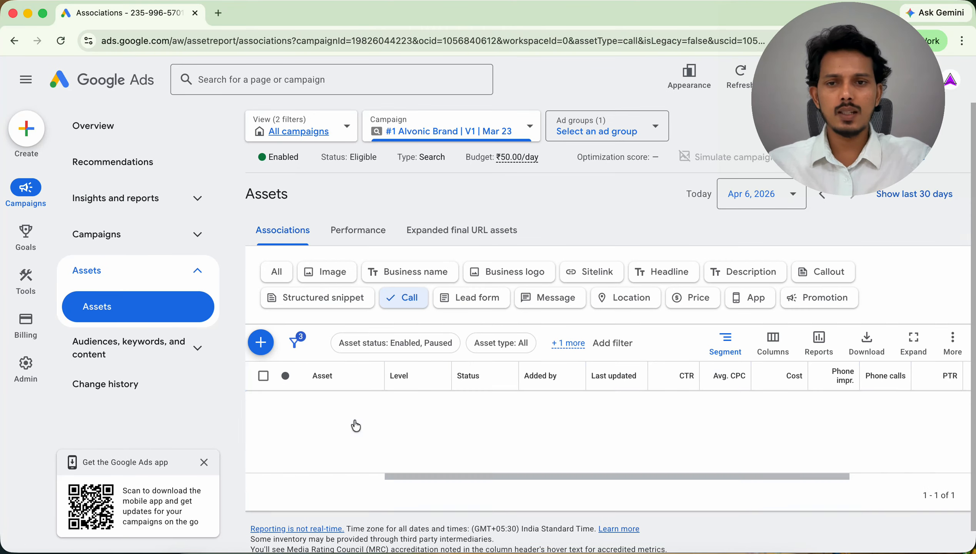
Reopen the call asset for editing to check its assigned conversion action.
{"action": "scroll", "coordinate": [355, 423], "scroll_direction": "down", "scroll_amount": 1}
{"action": "left_click", "coordinate": [363, 412]}
{"action": "left_click", "coordinate": [345, 422]}
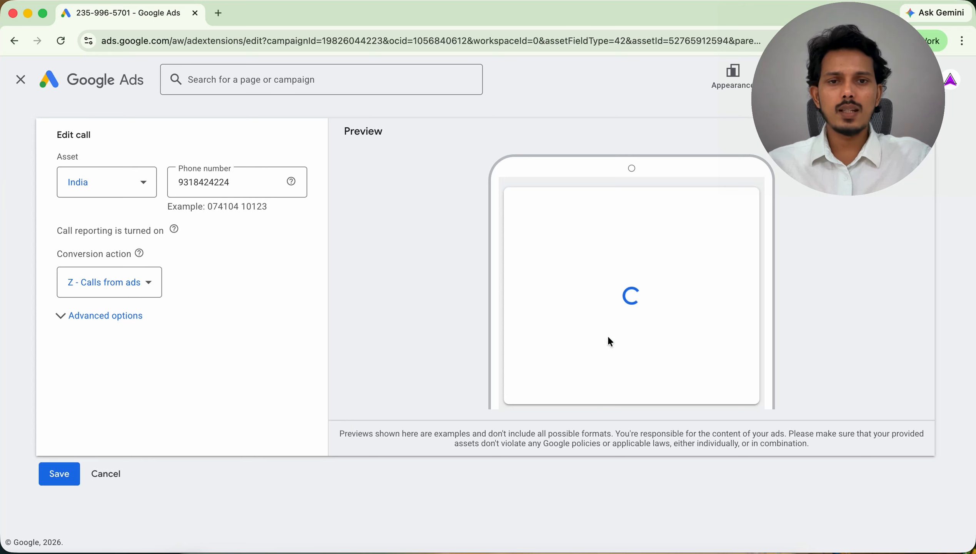